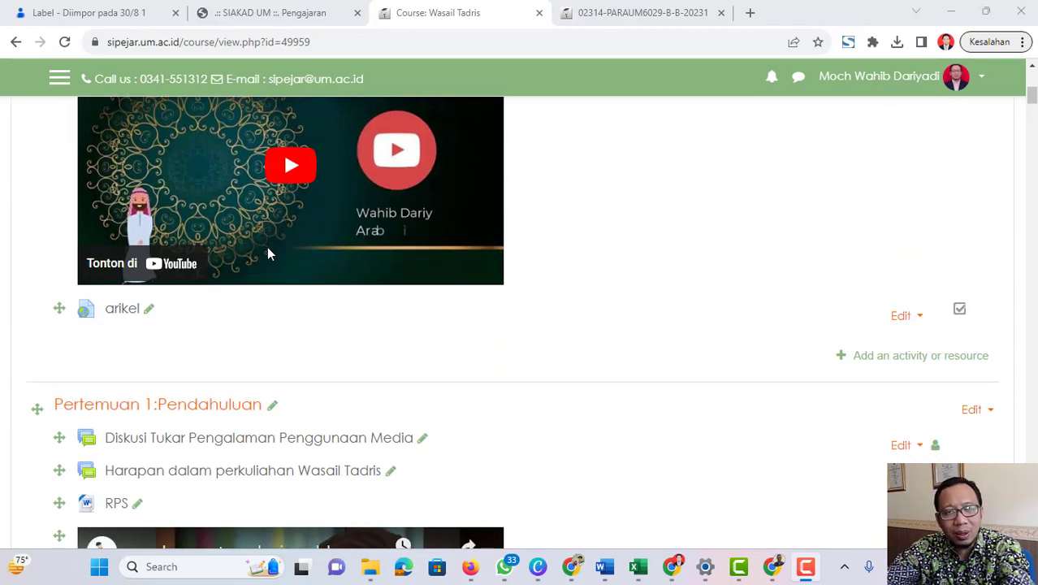
# Step: Turn editing off for the Wasail Tadris course to view its page, and turn editing back on
pyautogui.scroll(3, 268, 253)
pyautogui.scroll(3, 270, 255)
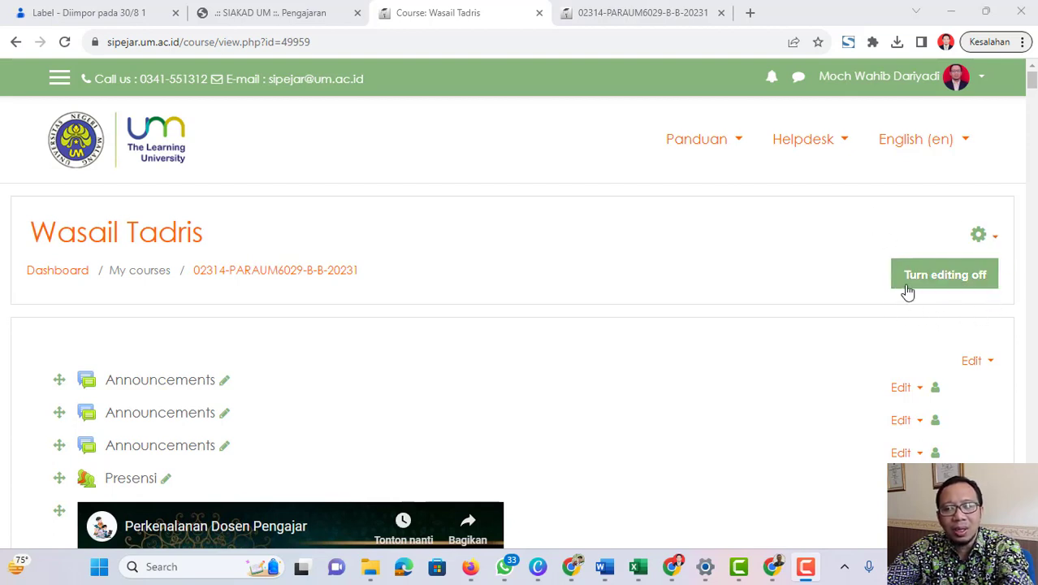
pyautogui.click(954, 280)
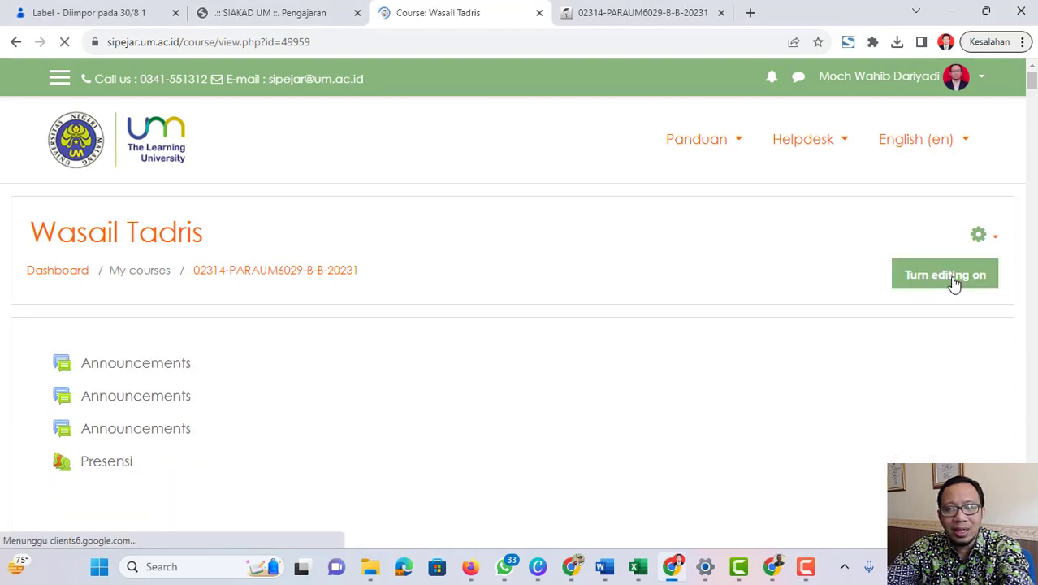
pyautogui.scroll(-8, 307, 304)
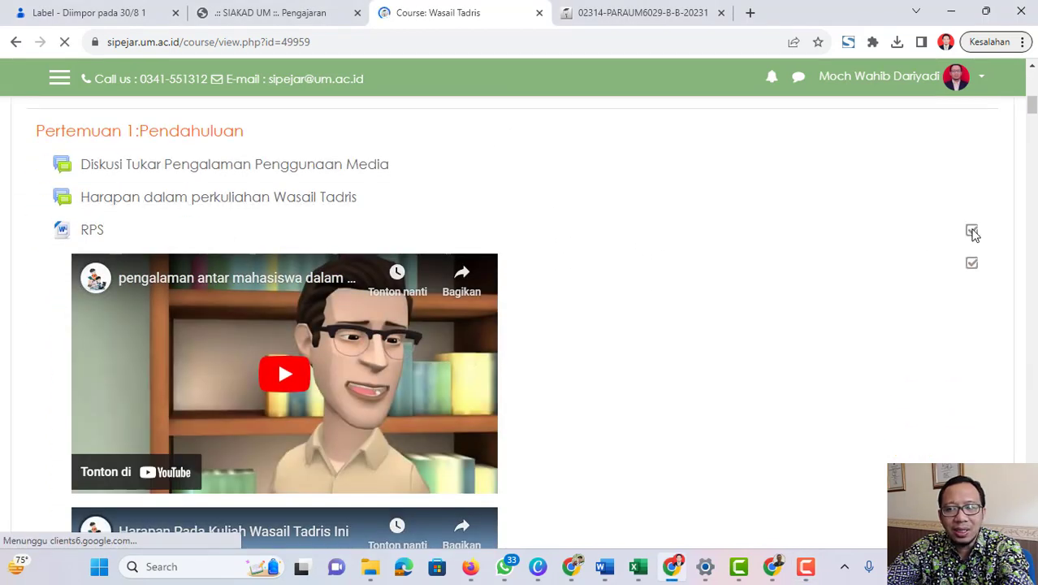
pyautogui.scroll(8, 839, 322)
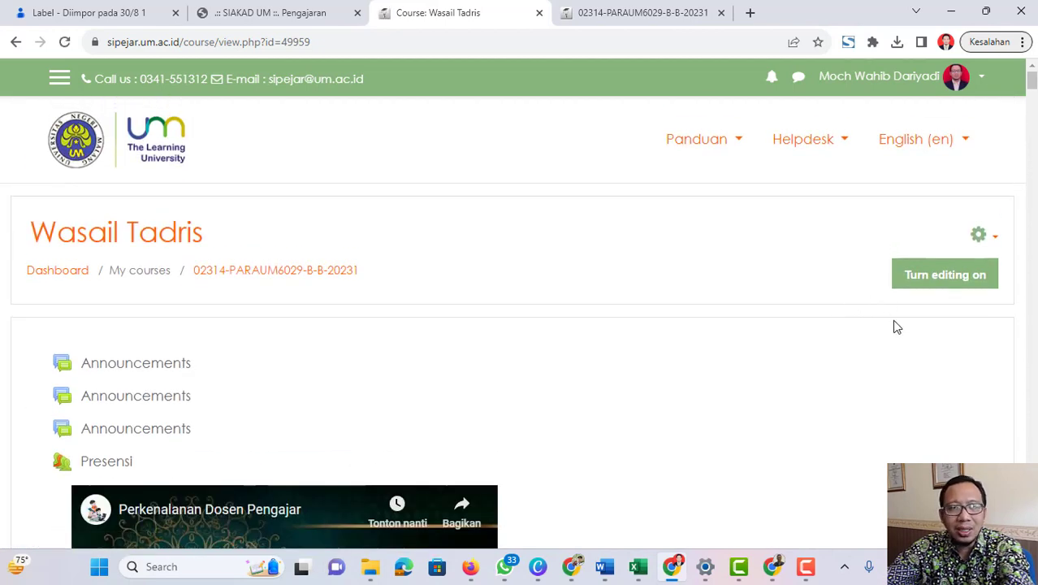
pyautogui.click(928, 276)
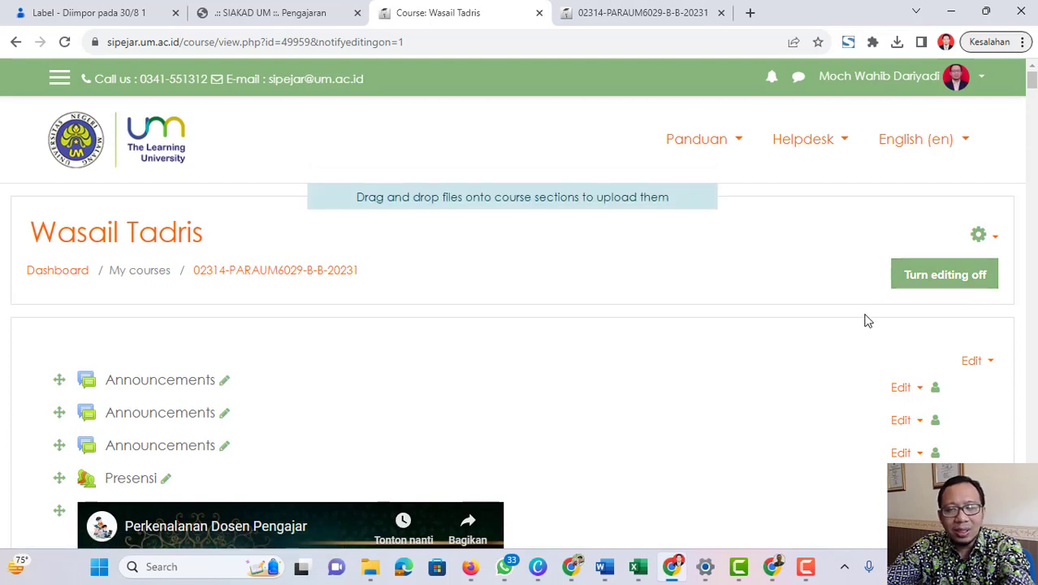
# Step: Open the backup setup for the Wasail Tadris course
pyautogui.click(978, 236)
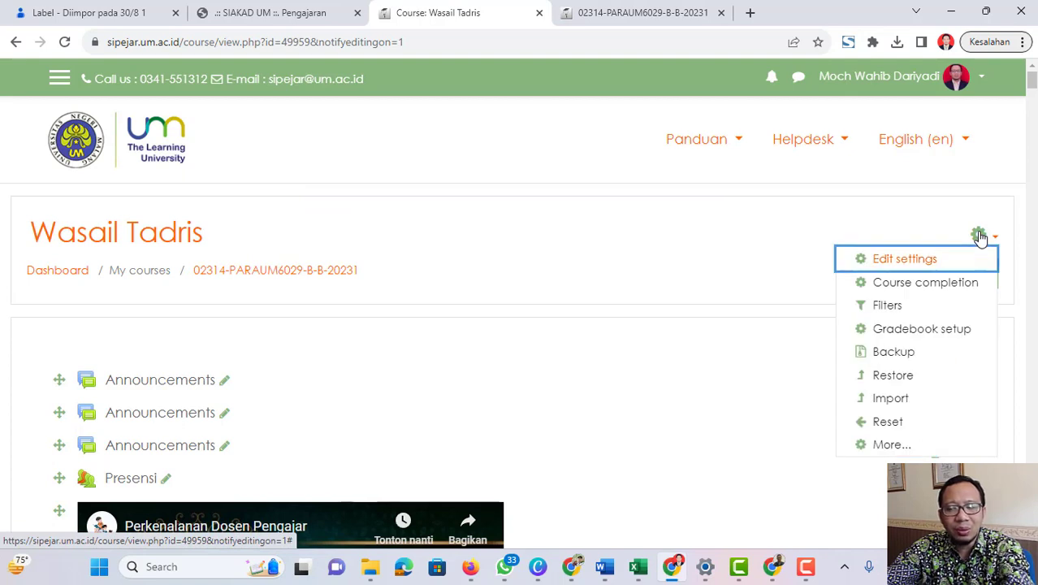
pyautogui.click(896, 354)
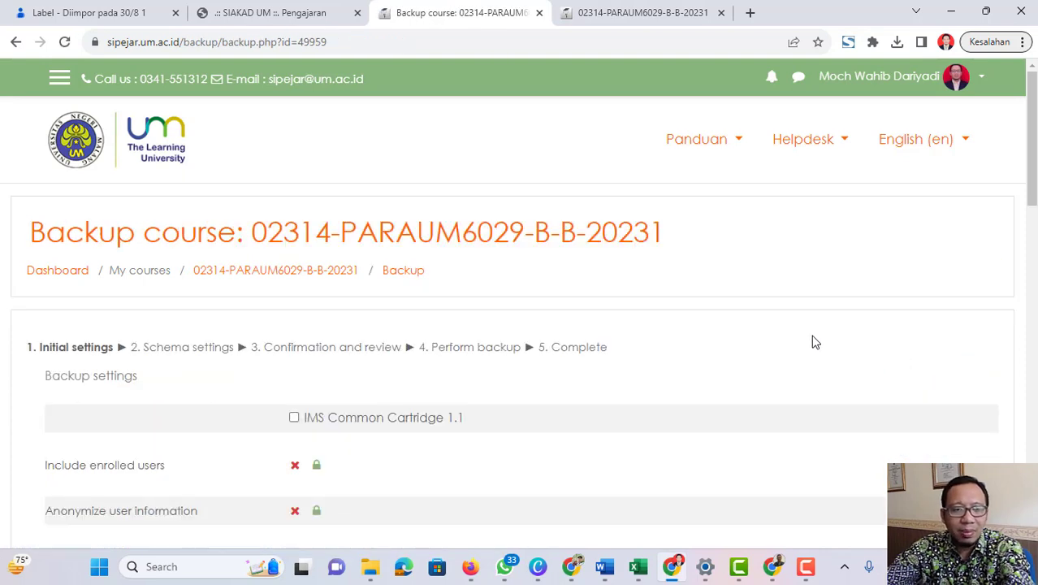
# Step: Examine the initial backup settings, from IMS Common Cartridge 1.1 and enrolled users through to content bank content
pyautogui.scroll(-2, 477, 319)
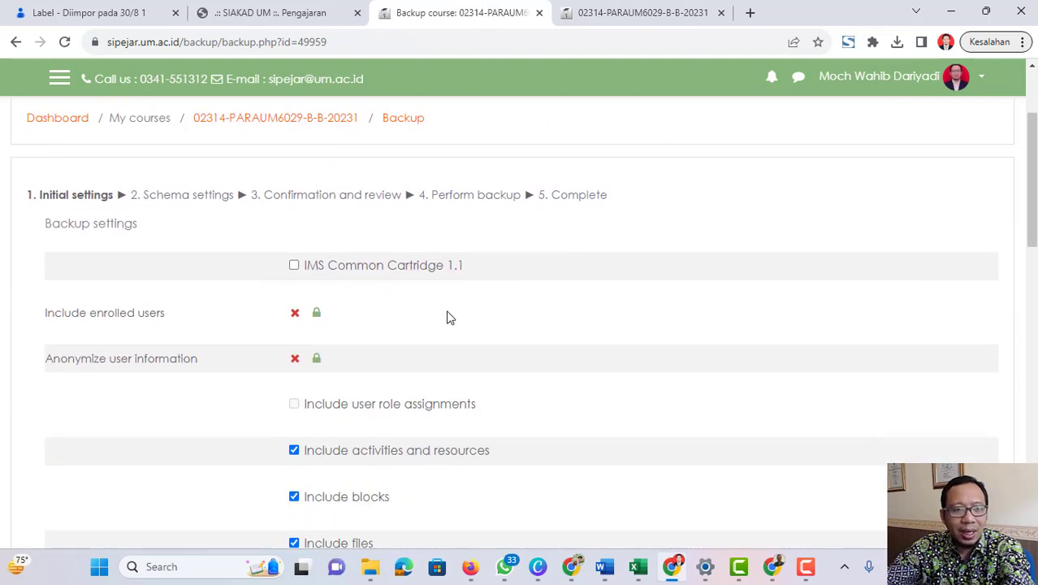
pyautogui.scroll(-2, 448, 316)
pyautogui.scroll(2, 445, 315)
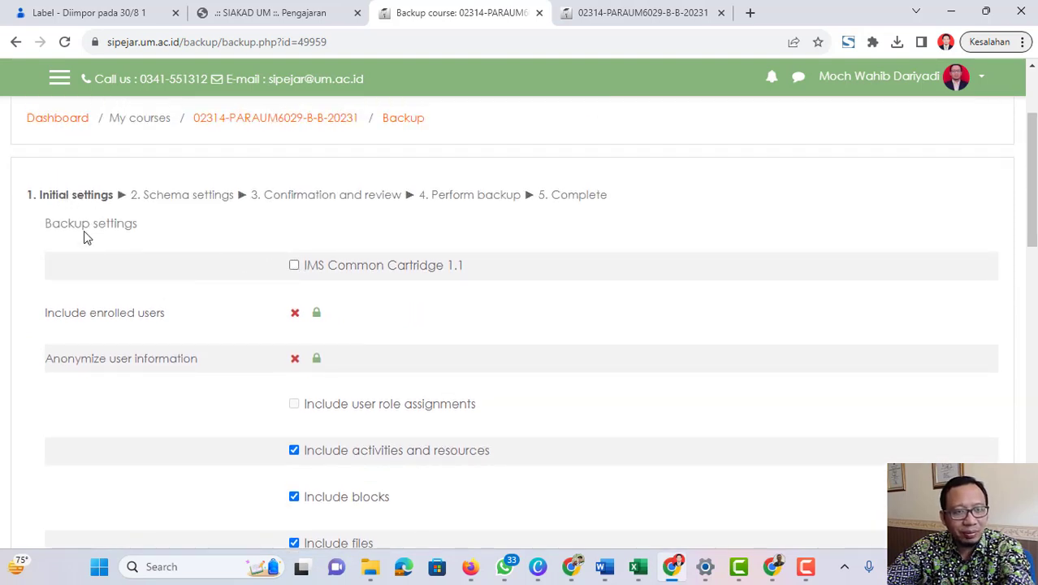
pyautogui.scroll(-1, 309, 285)
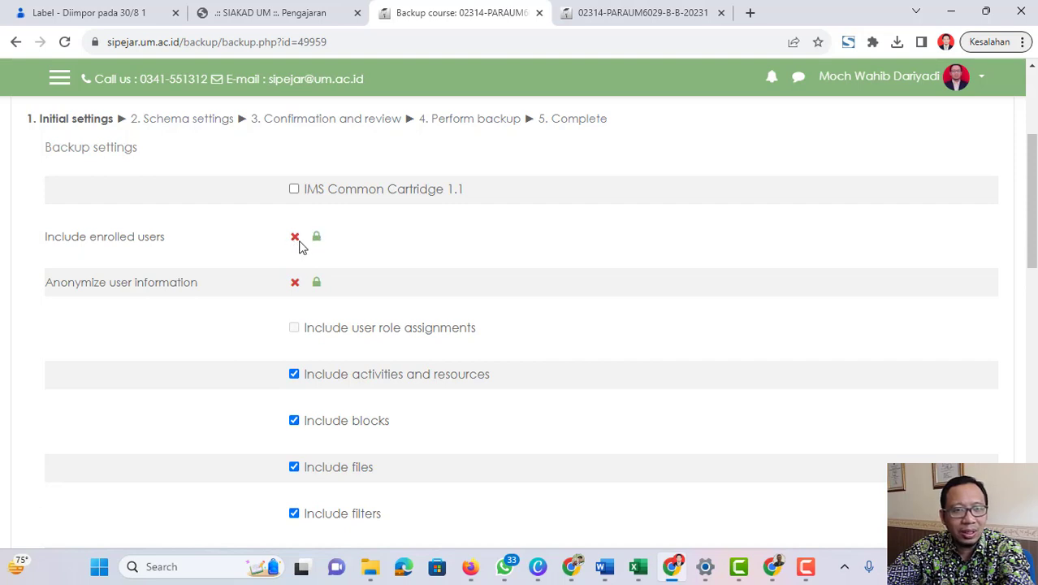
pyautogui.scroll(-3, 342, 302)
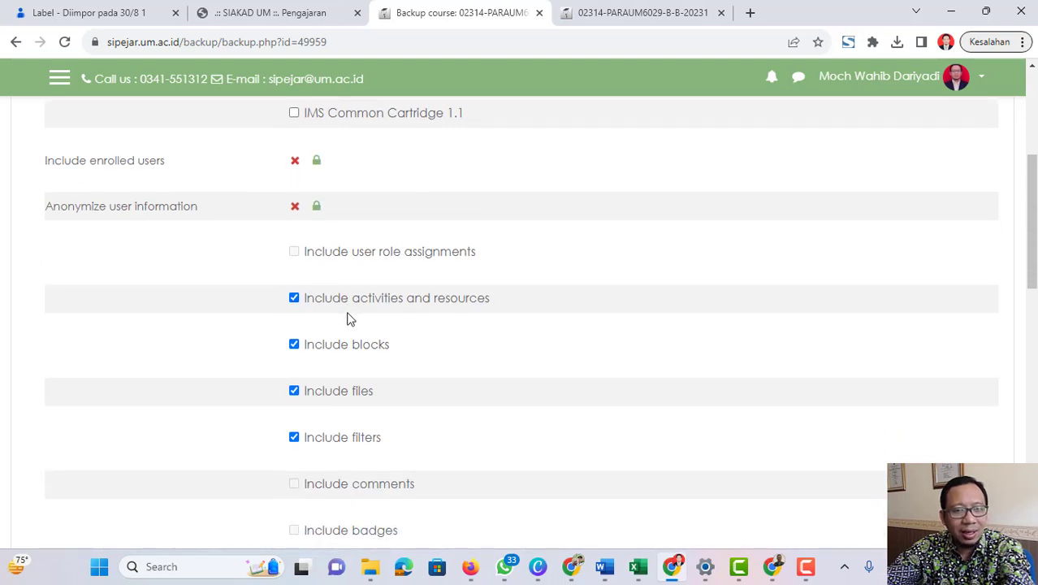
pyautogui.scroll(-2, 299, 274)
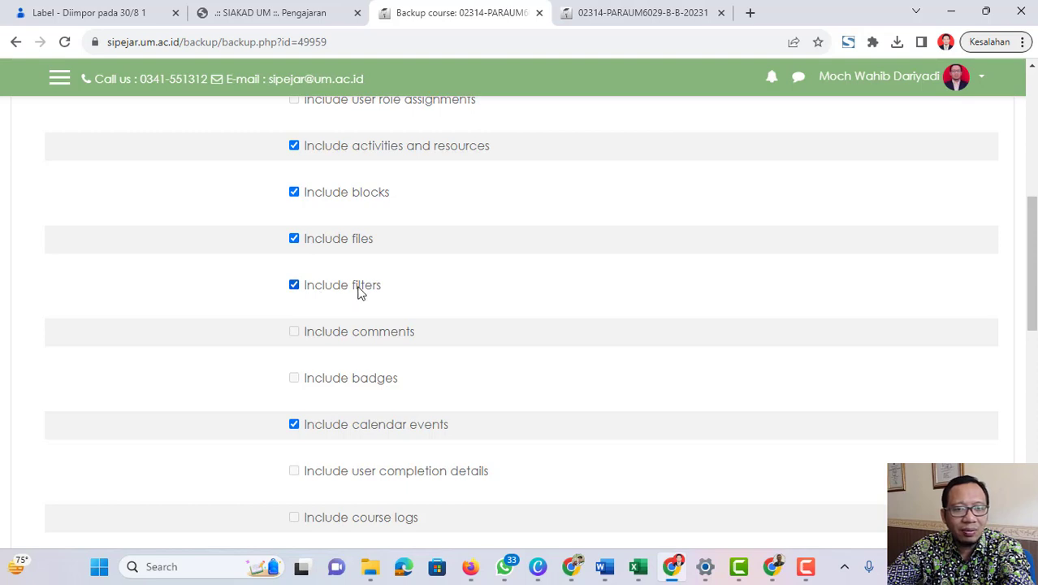
pyautogui.scroll(-1, 366, 293)
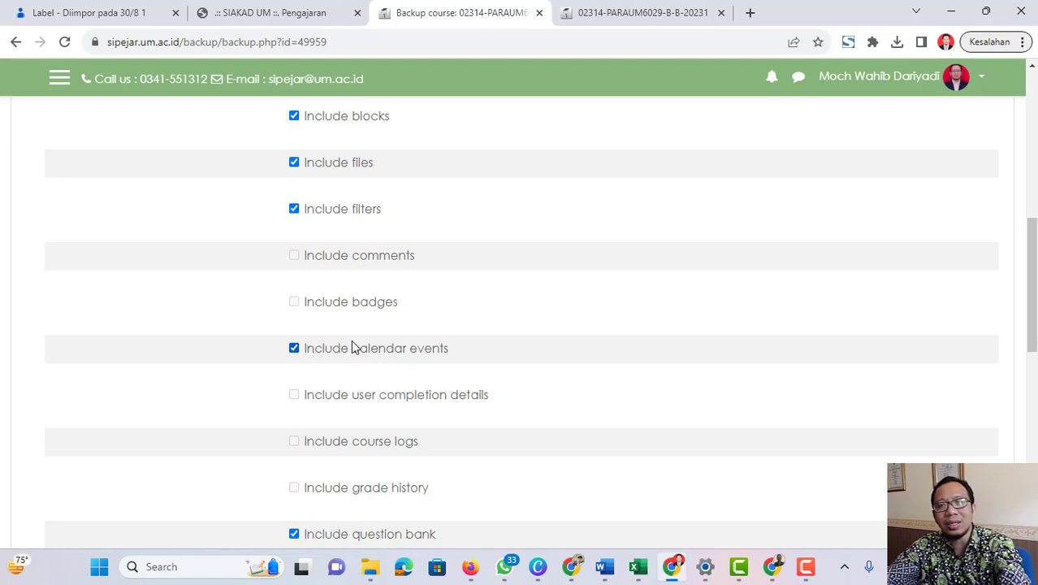
pyautogui.scroll(-3, 350, 340)
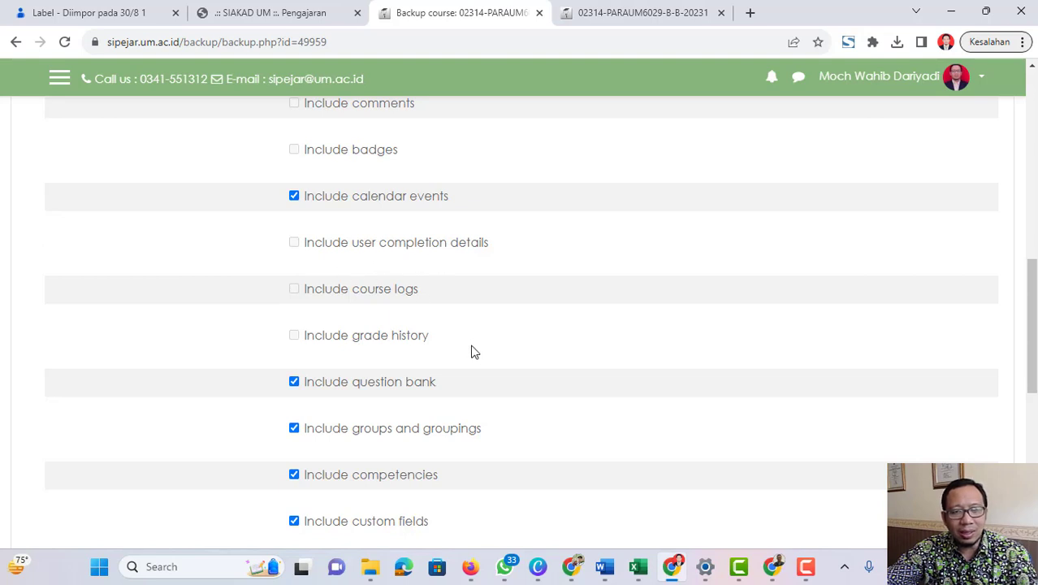
pyautogui.scroll(-2, 366, 329)
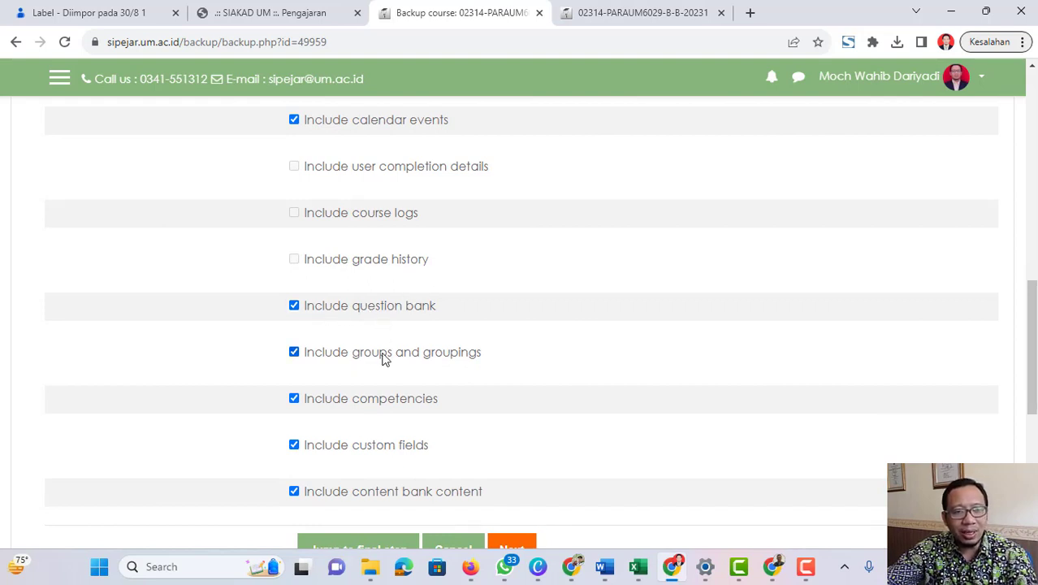
pyautogui.scroll(-2, 386, 359)
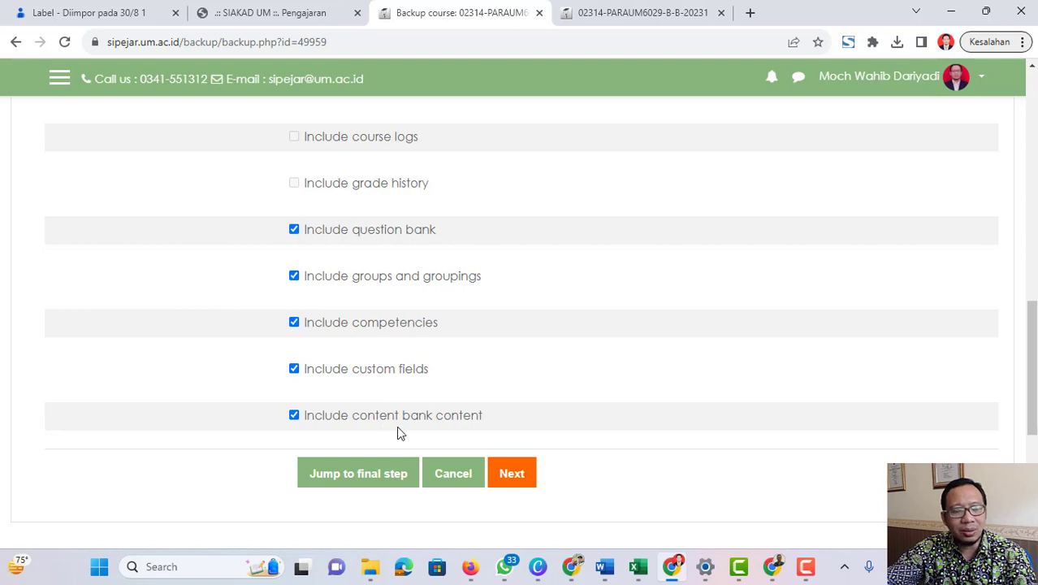
pyautogui.scroll(8, 388, 419)
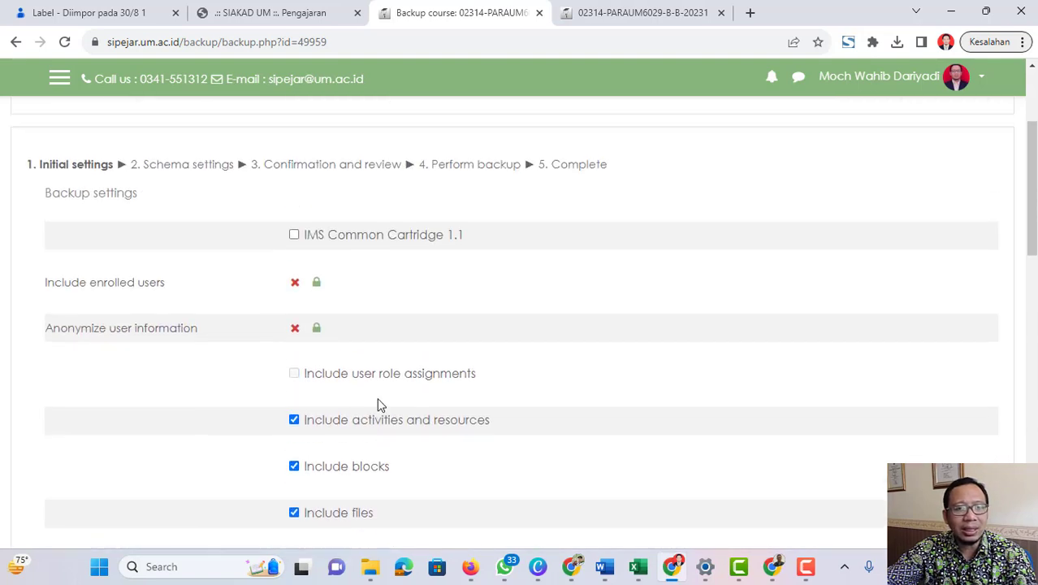
pyautogui.scroll(1, 378, 404)
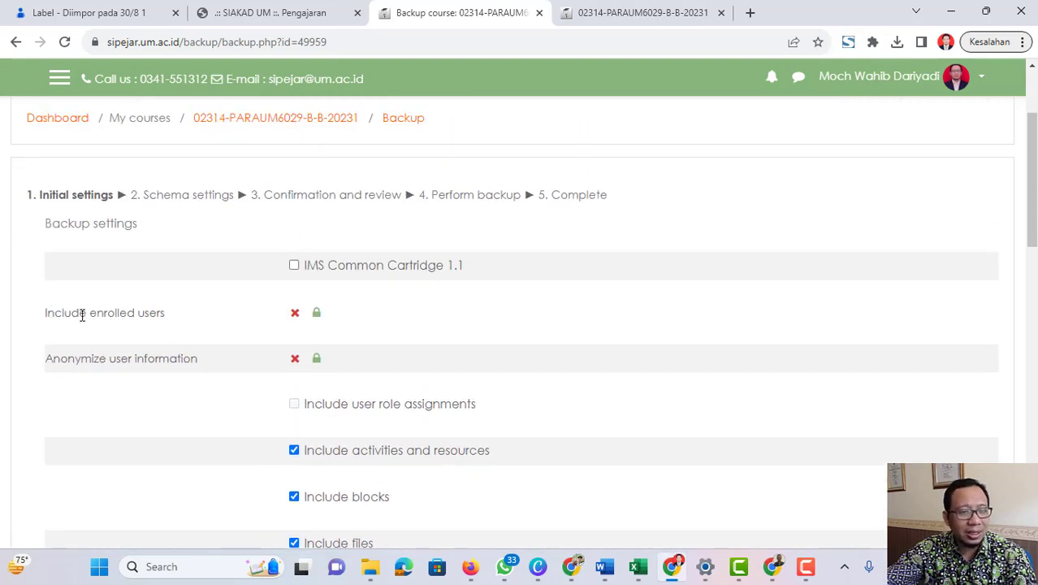
# Step: Leave IMS Common Cartridge 1.1 unselected, keep the default initial settings, and proceed to the backup's schema settings
pyautogui.click(294, 268)
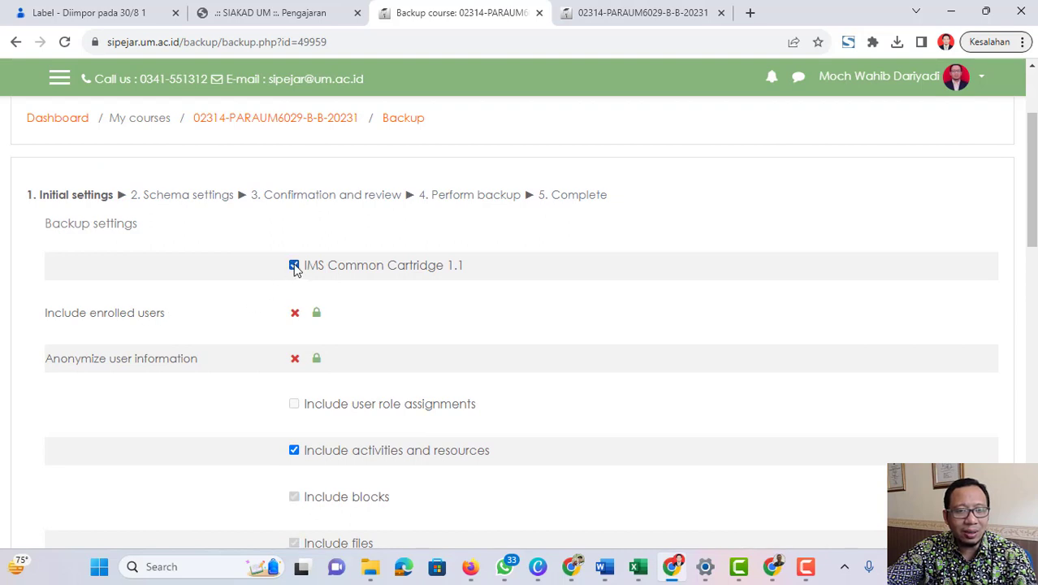
pyautogui.click(294, 267)
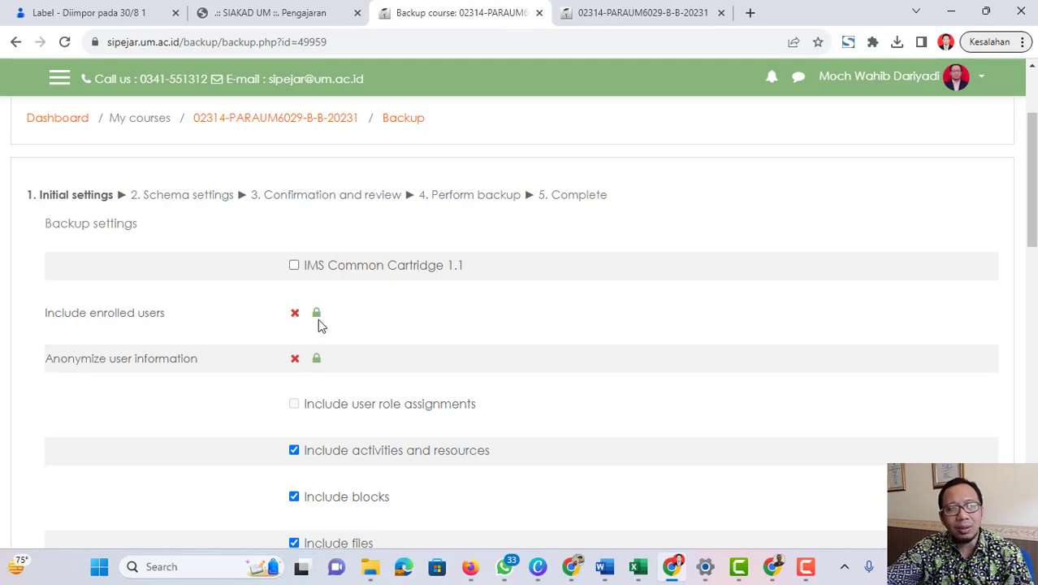
pyautogui.scroll(-3, 318, 318)
pyautogui.scroll(-6, 329, 319)
pyautogui.scroll(2, 371, 328)
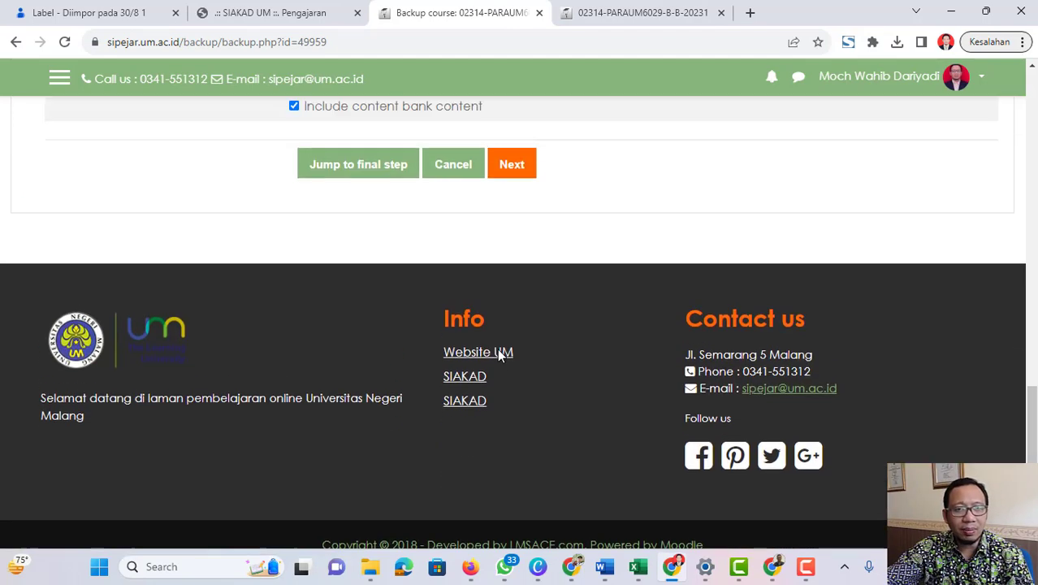
pyautogui.click(515, 279)
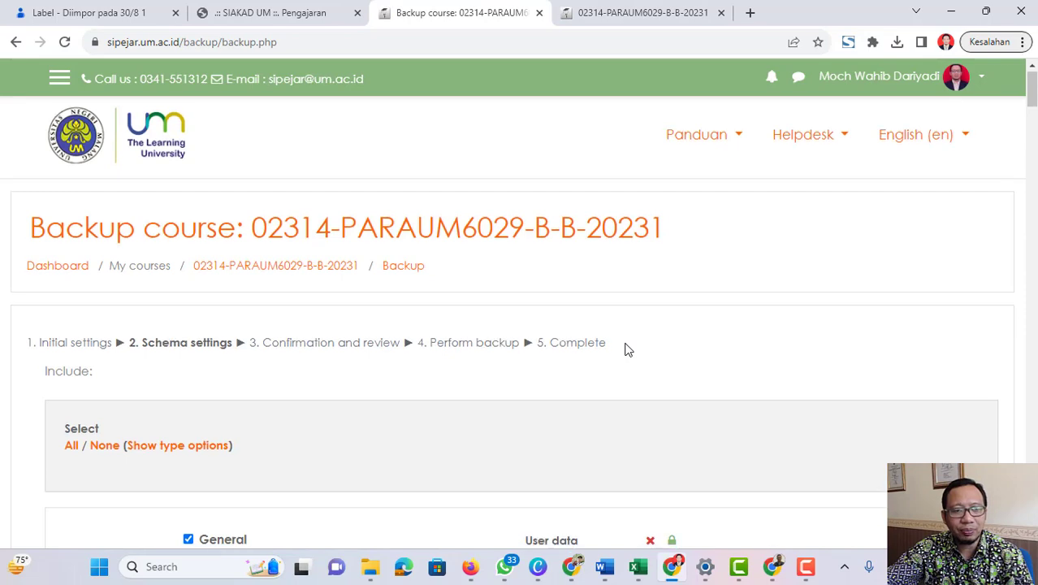
# Step: Exclude the first two Announcements forums in the General section from the backup
pyautogui.scroll(-2, 622, 351)
pyautogui.scroll(-2, 619, 351)
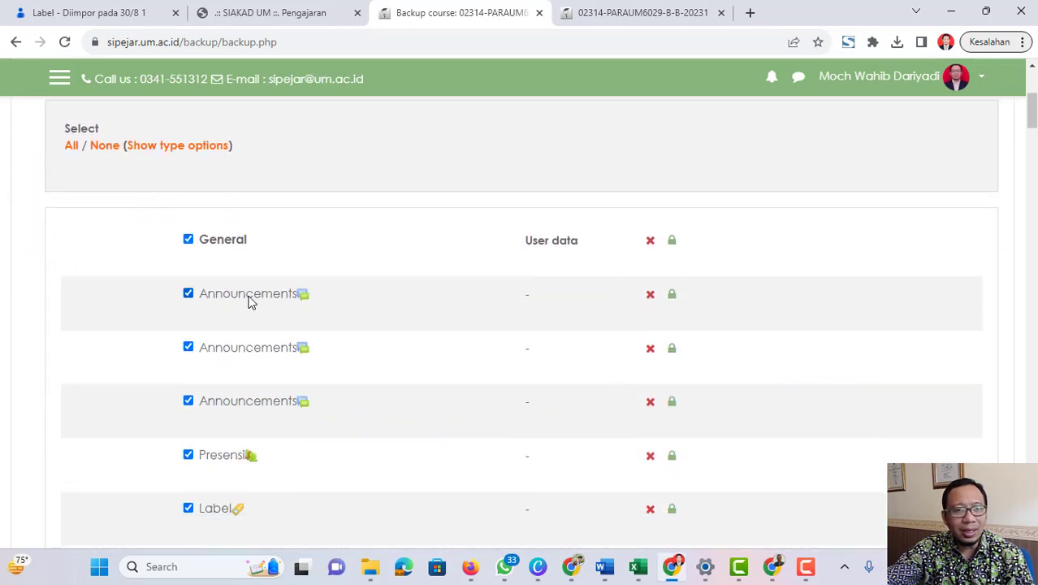
pyautogui.scroll(-13, 553, 294)
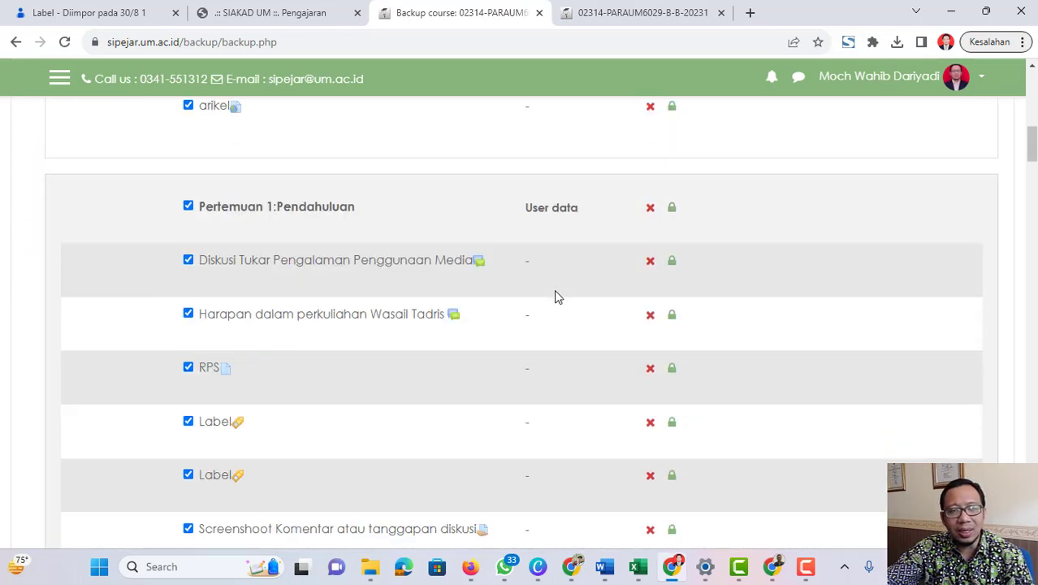
pyautogui.scroll(11, 552, 304)
pyautogui.scroll(1, 551, 306)
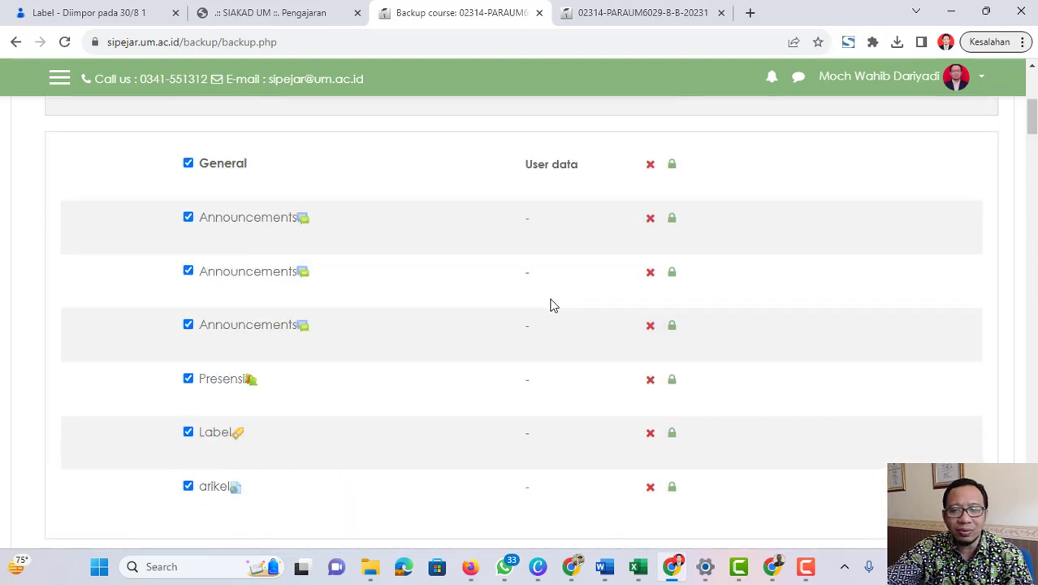
pyautogui.click(188, 218)
pyautogui.click(187, 271)
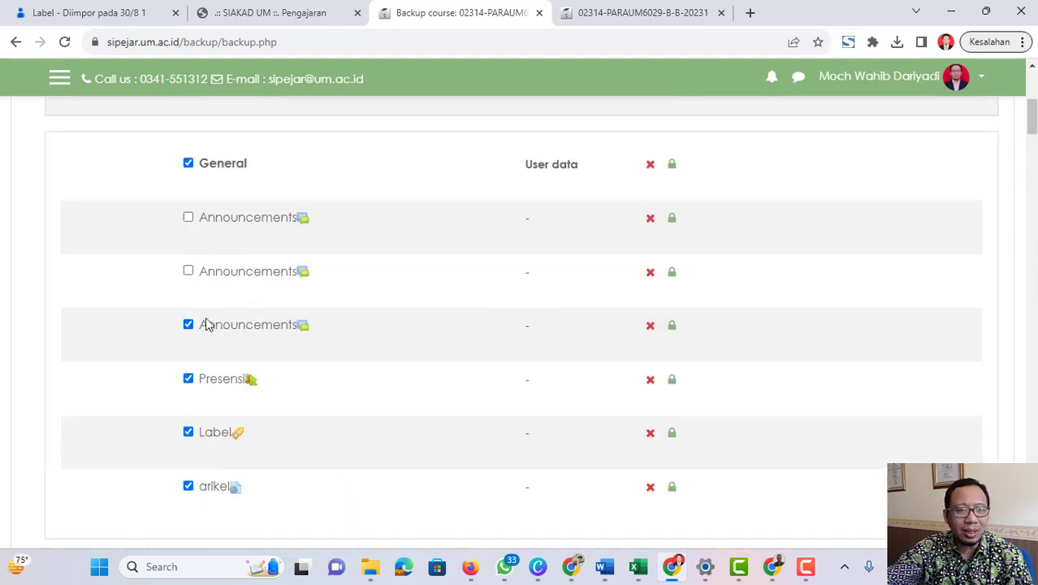
# Step: Keep the remaining course sections and activities included, and proceed to the backup's confirmation and review stage
pyautogui.scroll(-10, 222, 378)
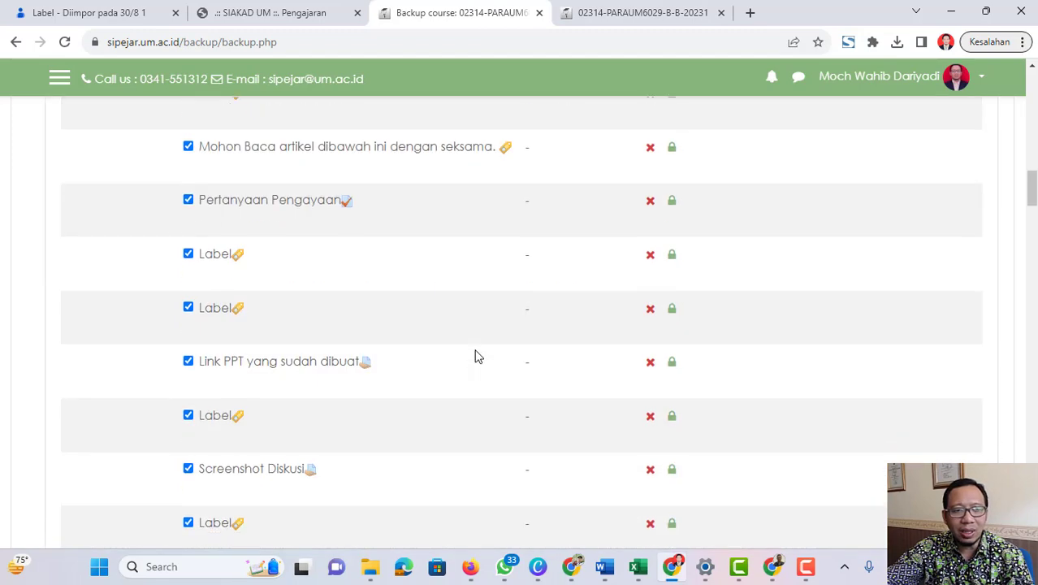
pyautogui.scroll(-20, 477, 363)
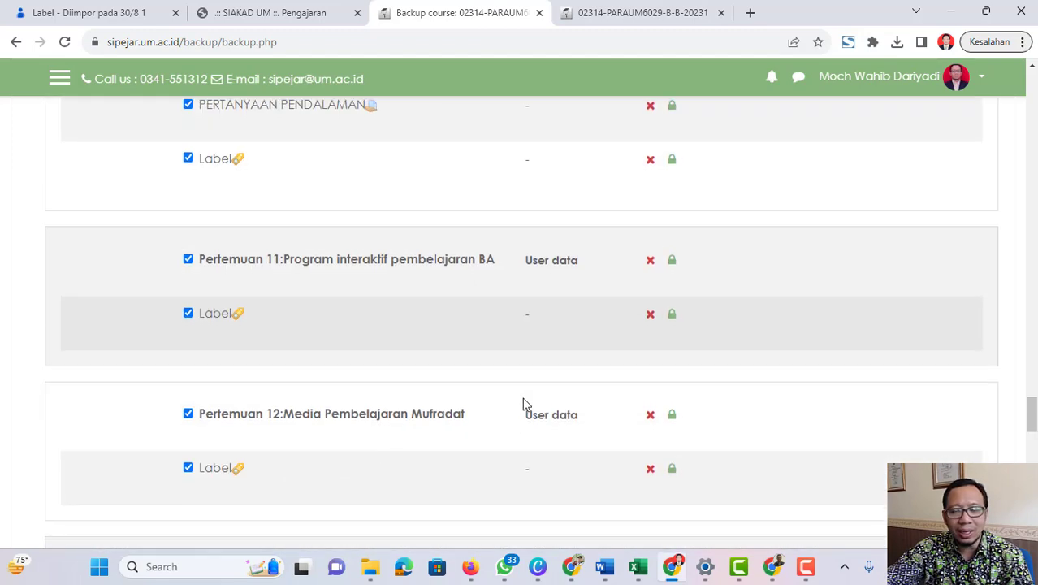
pyautogui.scroll(-3, 545, 413)
pyautogui.scroll(4, 545, 413)
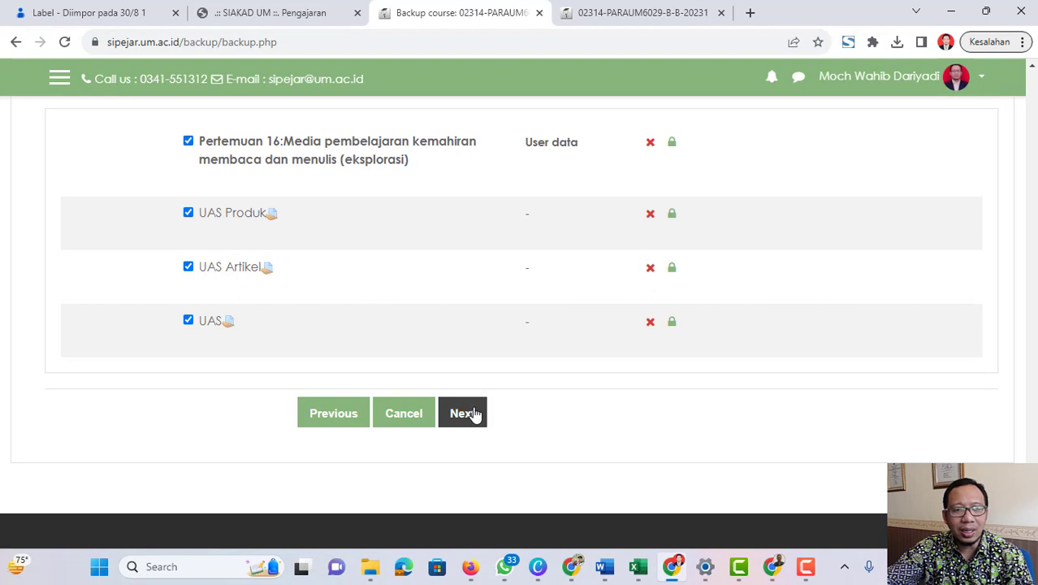
pyautogui.click(479, 413)
# Step: Examine the proposed backup filename, the backup settings and the included items, including the two excluded Announcements forums
pyautogui.scroll(-3, 687, 355)
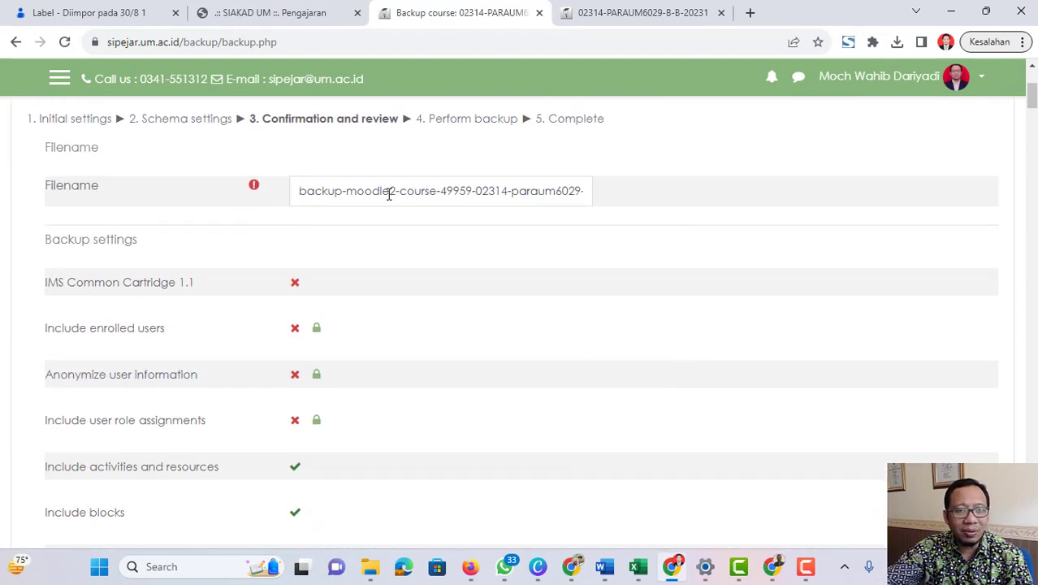
pyautogui.moveTo(321, 199); pyautogui.dragTo(665, 198)
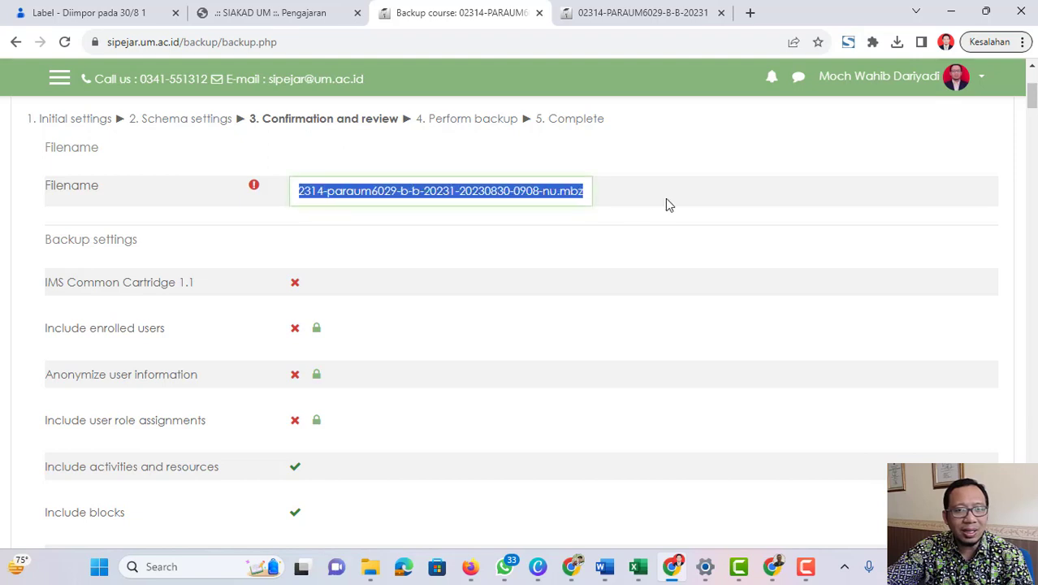
pyautogui.click(526, 190)
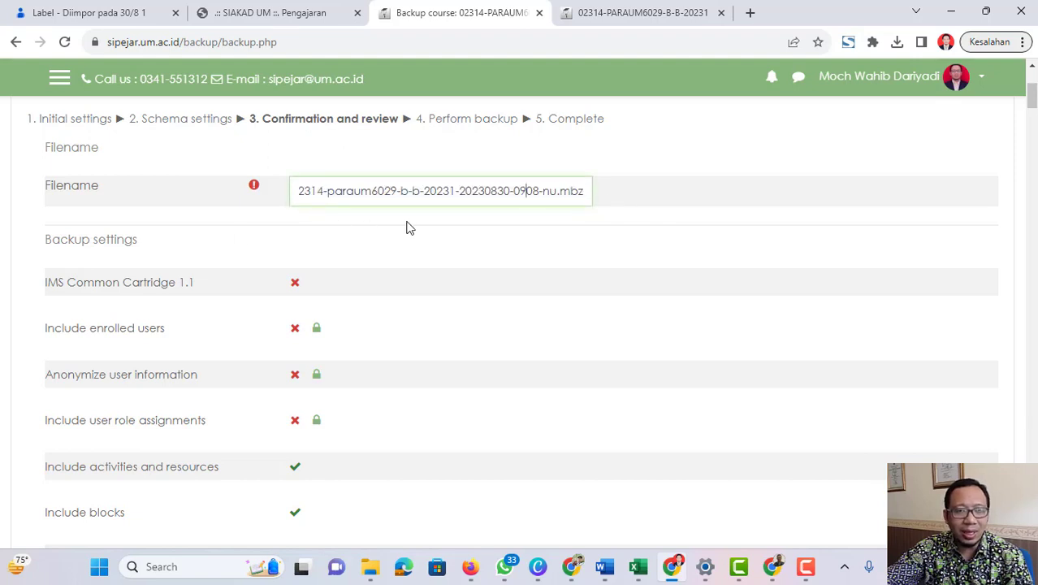
pyautogui.scroll(-15, 408, 229)
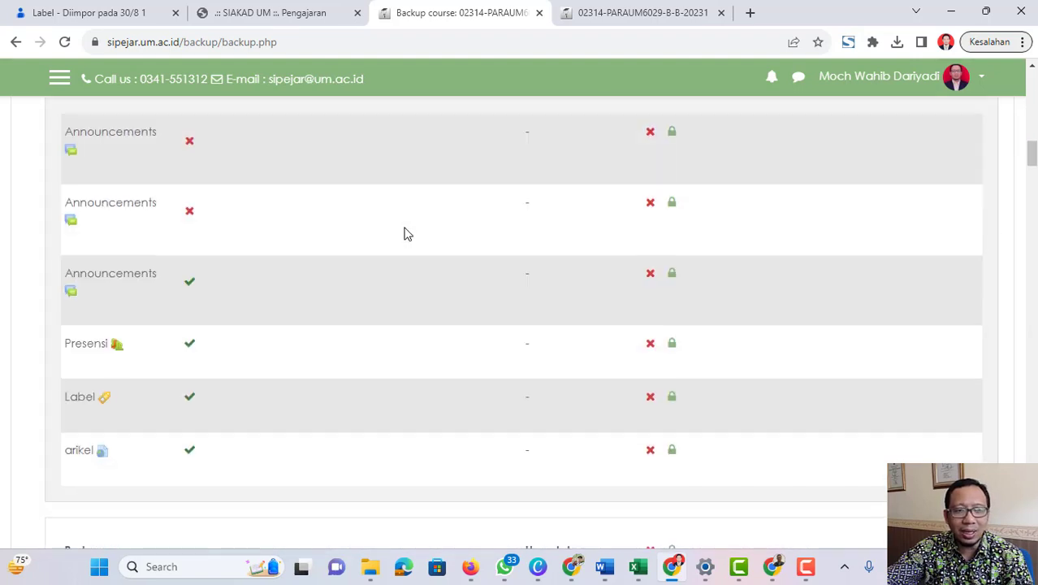
pyautogui.scroll(-10, 407, 236)
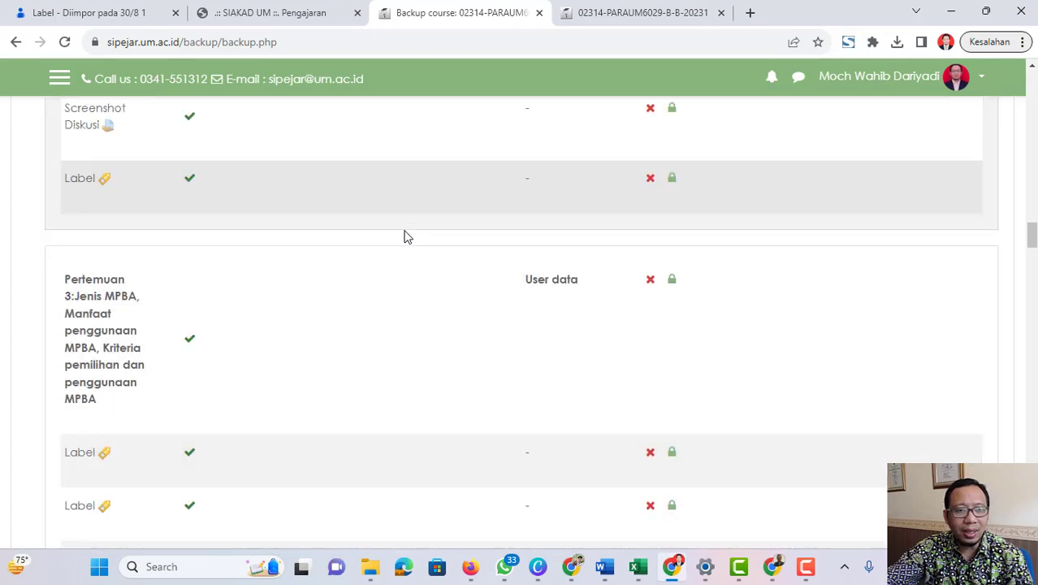
pyautogui.scroll(-5, 507, 278)
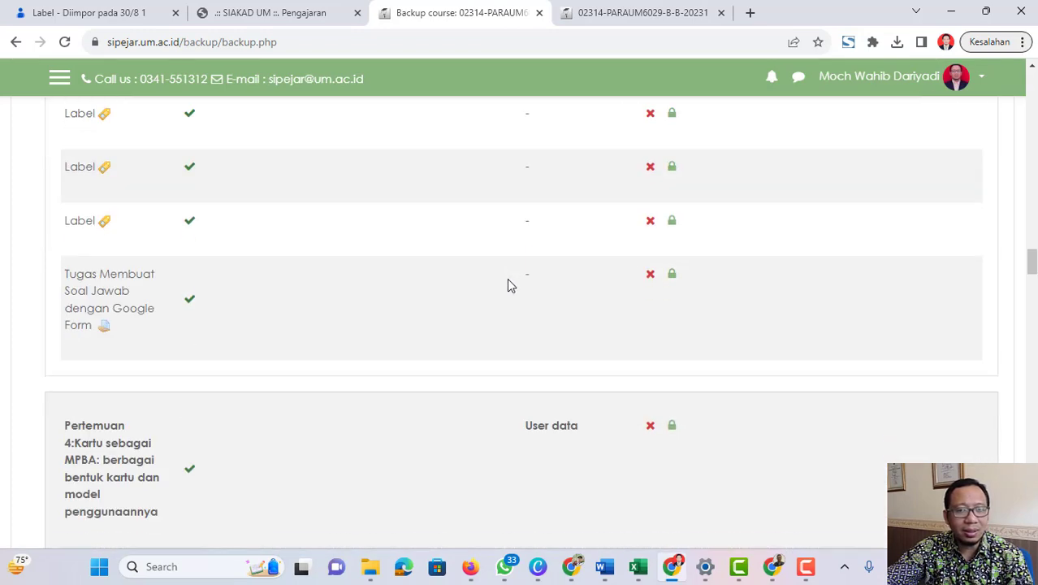
pyautogui.scroll(9, 507, 277)
pyautogui.scroll(10, 507, 272)
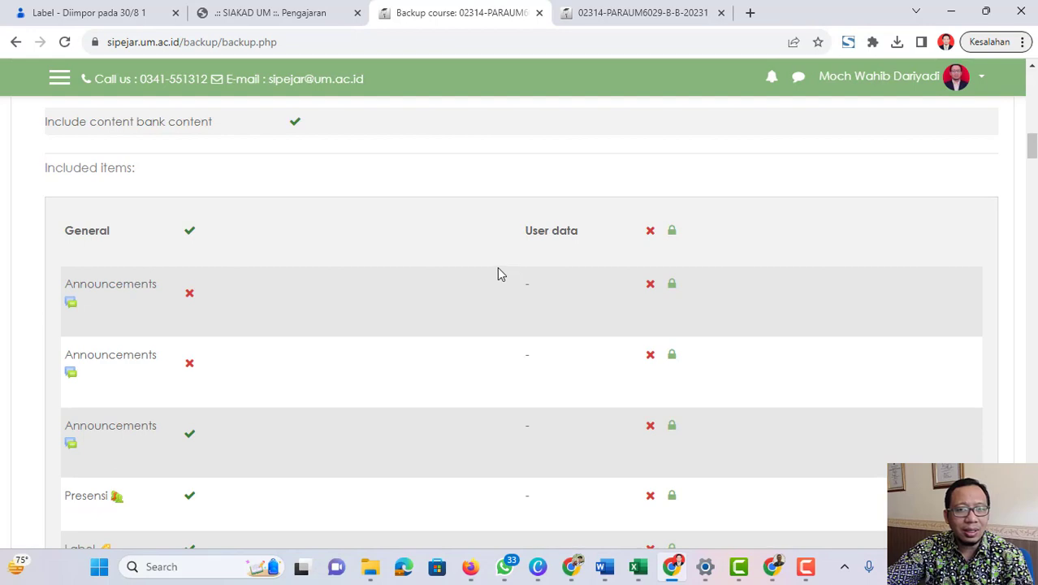
pyautogui.scroll(1, 329, 280)
pyautogui.scroll(10, 326, 282)
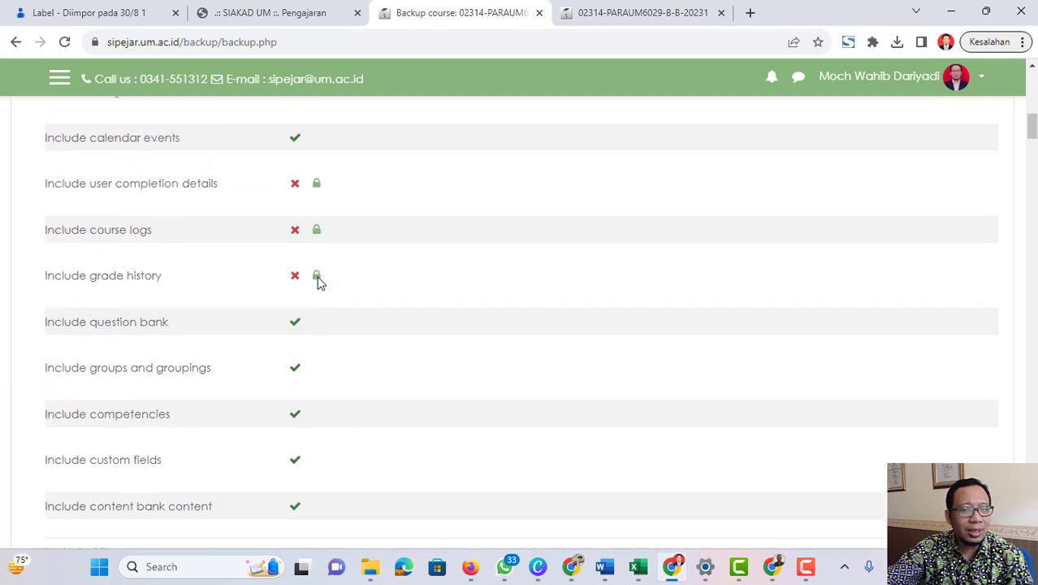
pyautogui.scroll(3, 319, 280)
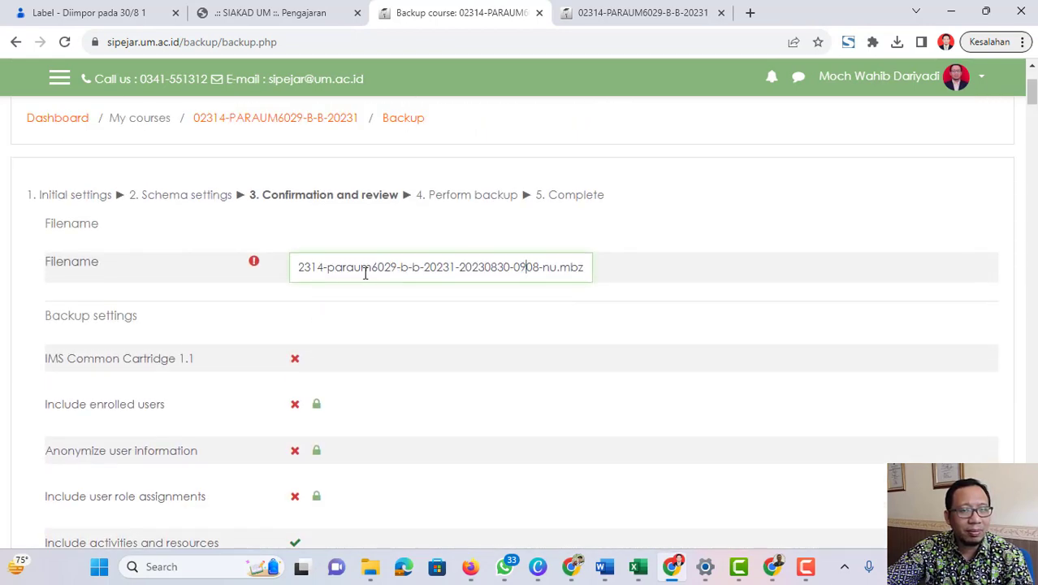
# Step: Perform the course backup with the default filename and continue to the Restore course page
pyautogui.scroll(-15, 364, 274)
pyautogui.scroll(-20, 411, 333)
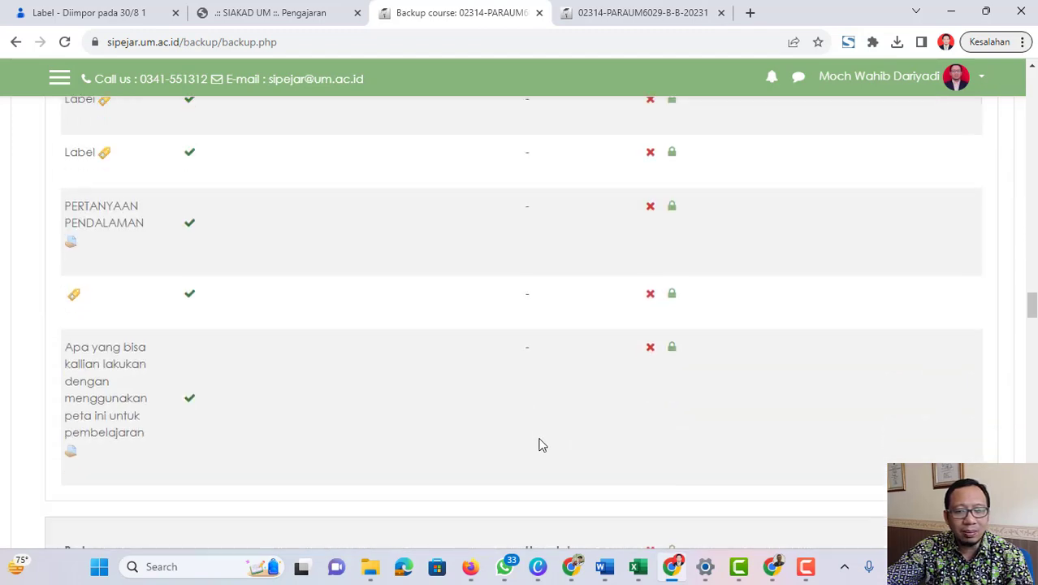
pyautogui.scroll(-20, 567, 449)
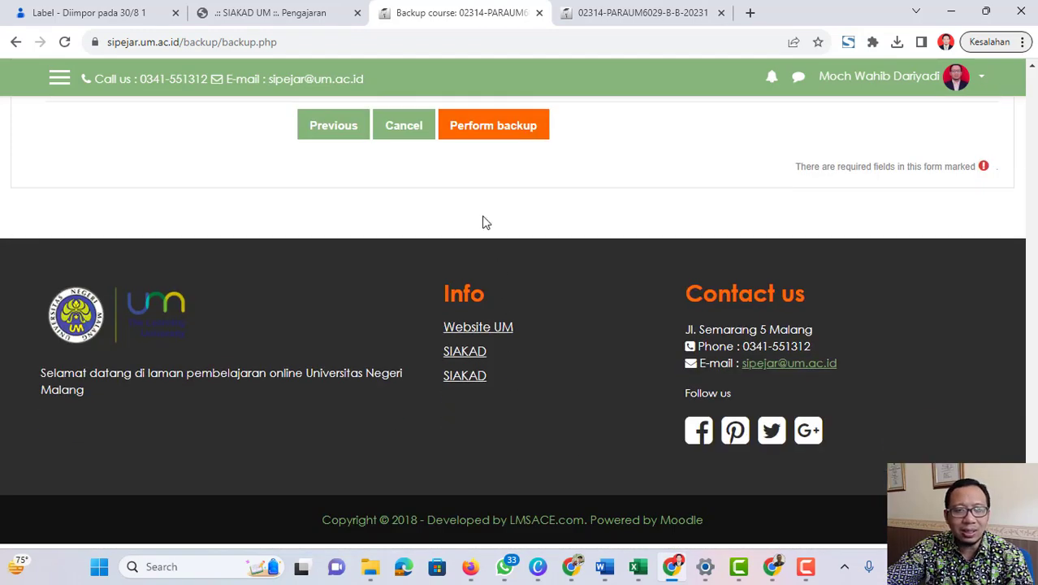
pyautogui.scroll(2, 483, 222)
pyautogui.click(490, 277)
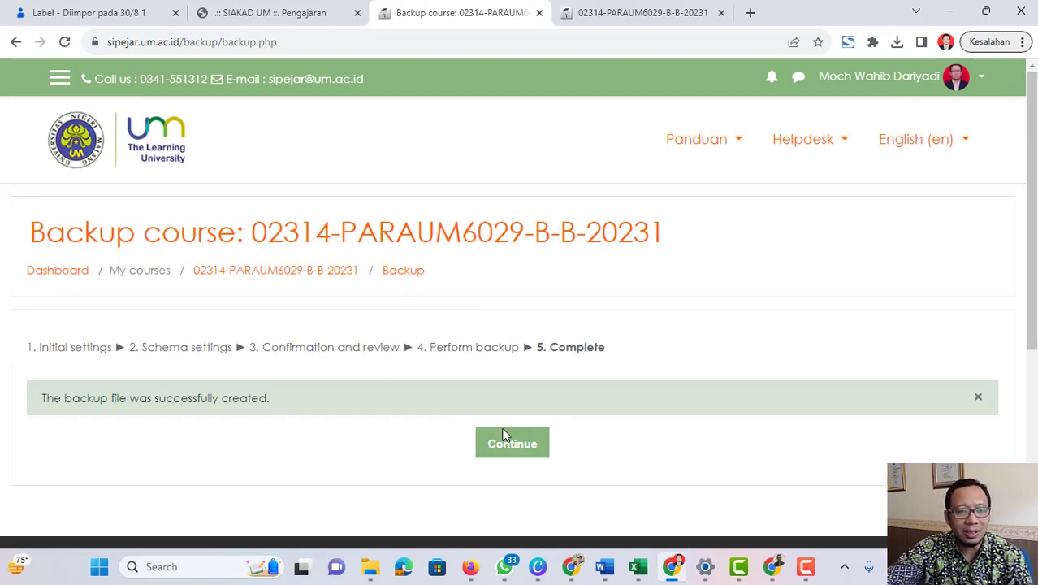
pyautogui.click(502, 436)
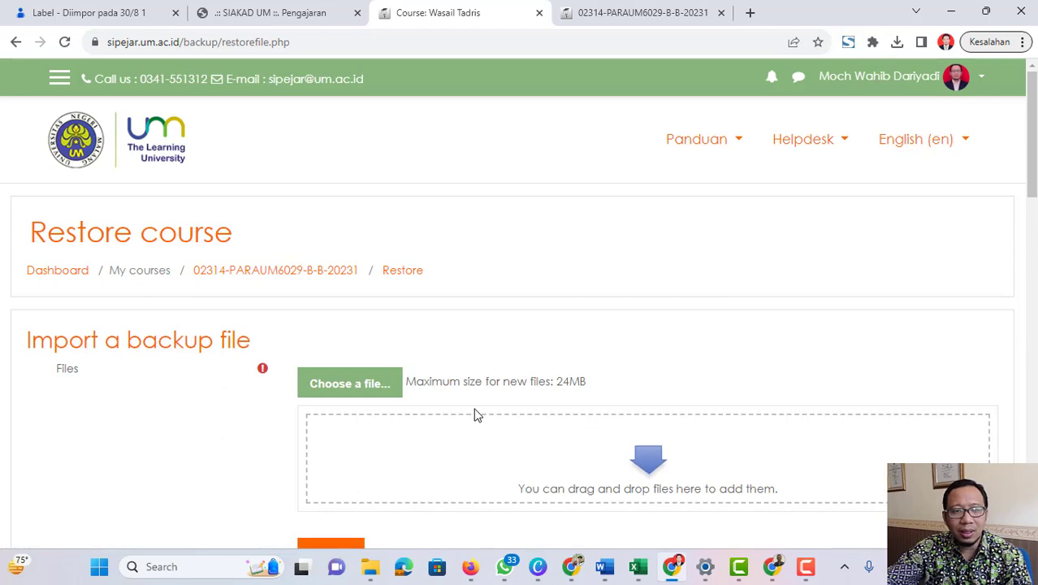
# Step: Download the 30 August 2023, 9:08 AM course backup from the user private backup area into the Downloads folder as an MBZ file
pyautogui.scroll(-5, 478, 416)
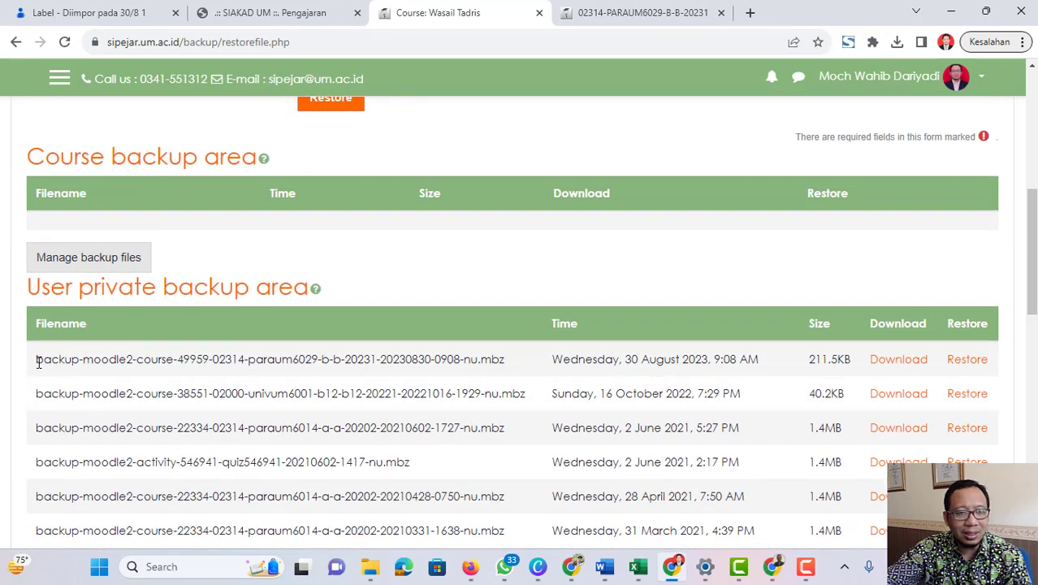
pyautogui.moveTo(38, 363); pyautogui.dragTo(526, 364)
pyautogui.scroll(5, 505, 357)
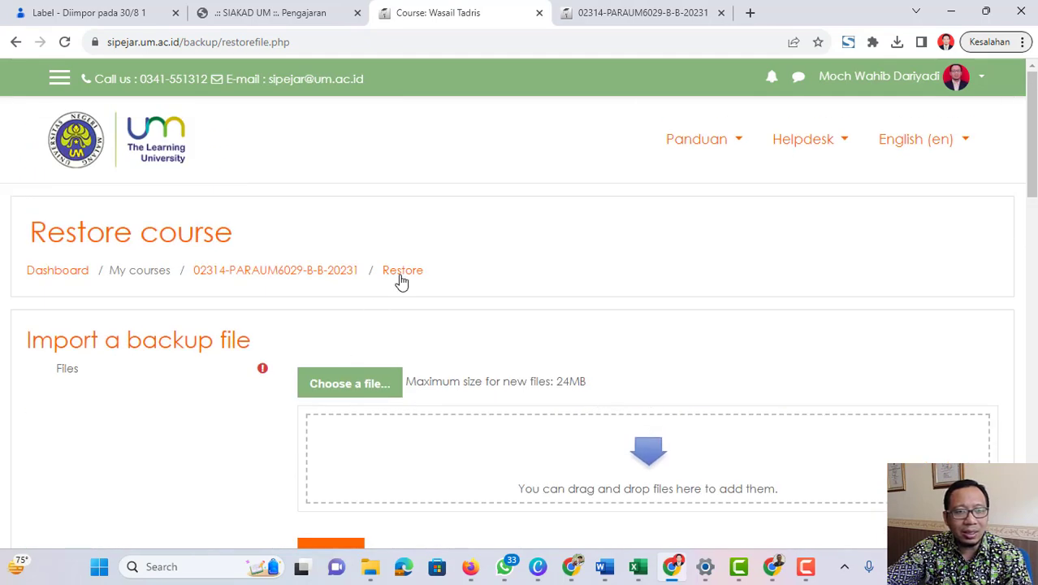
pyautogui.scroll(-5, 438, 286)
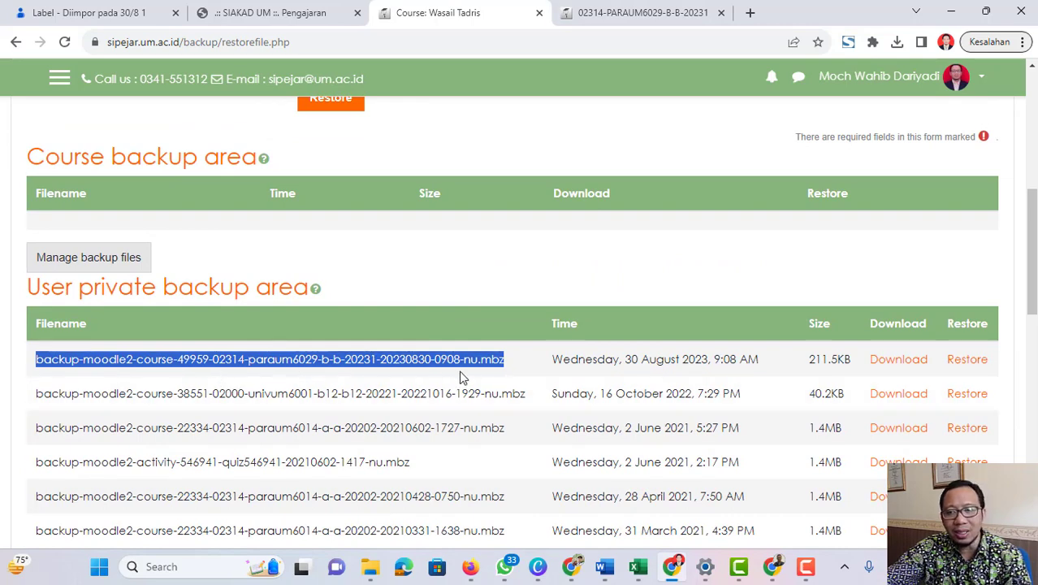
pyautogui.click(888, 367)
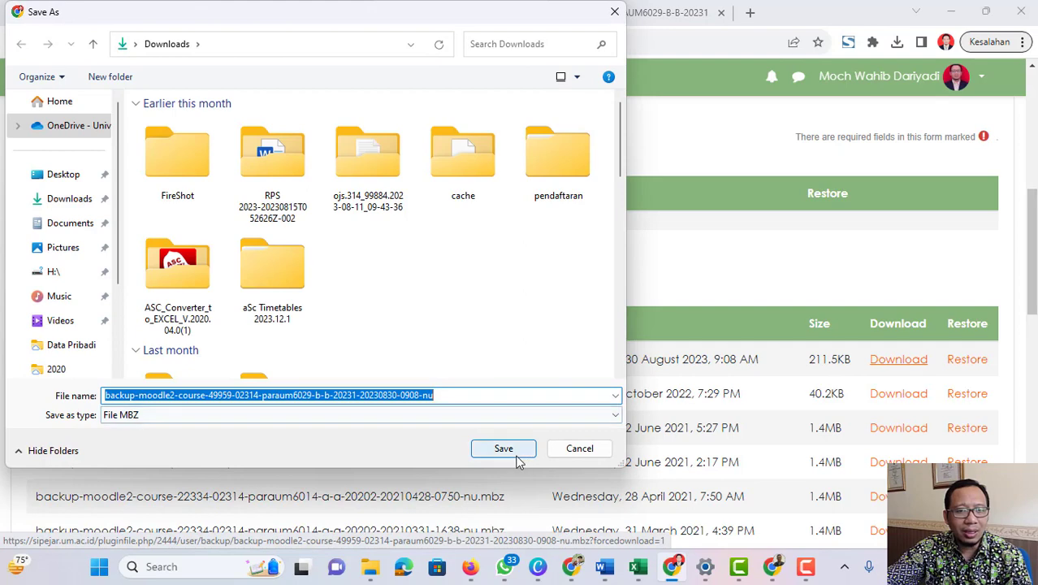
pyautogui.click(511, 456)
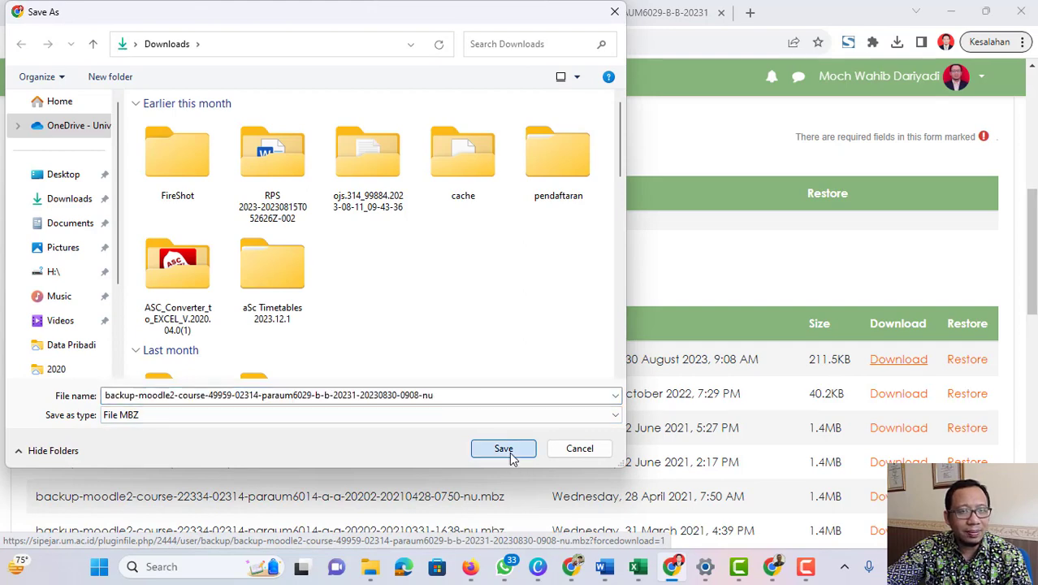
# Step: Save a second copy of the same backup, with the suffix (1), in Downloads and check the recent downloads
pyautogui.click(891, 361)
pyautogui.click(85, 201)
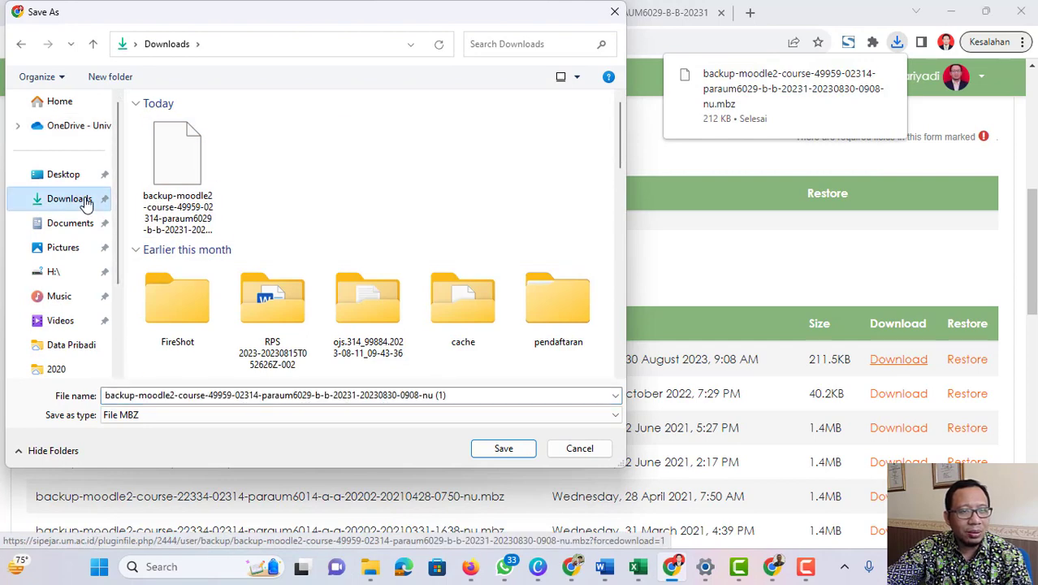
pyautogui.click(504, 450)
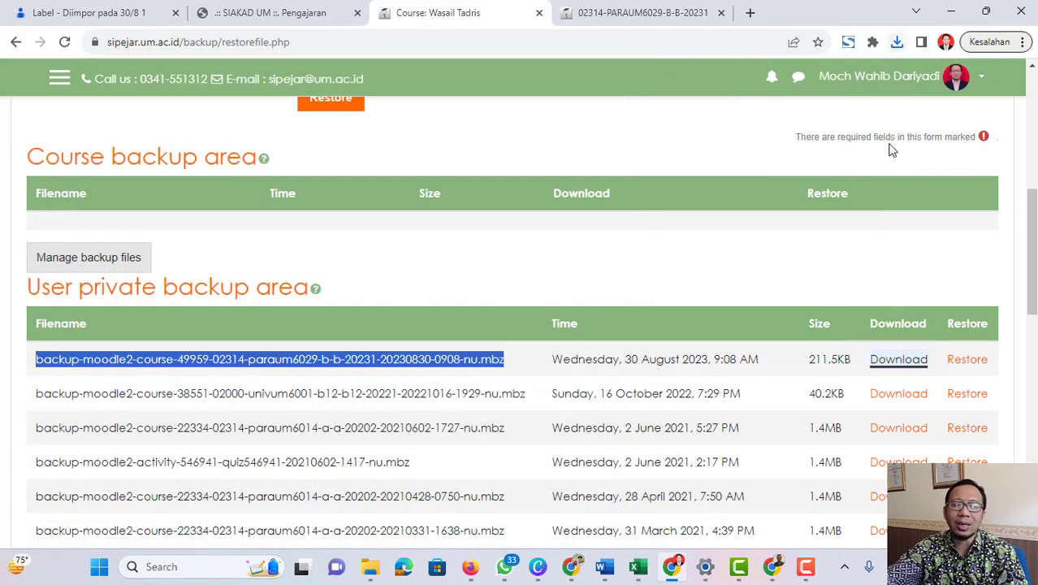
pyautogui.click(897, 42)
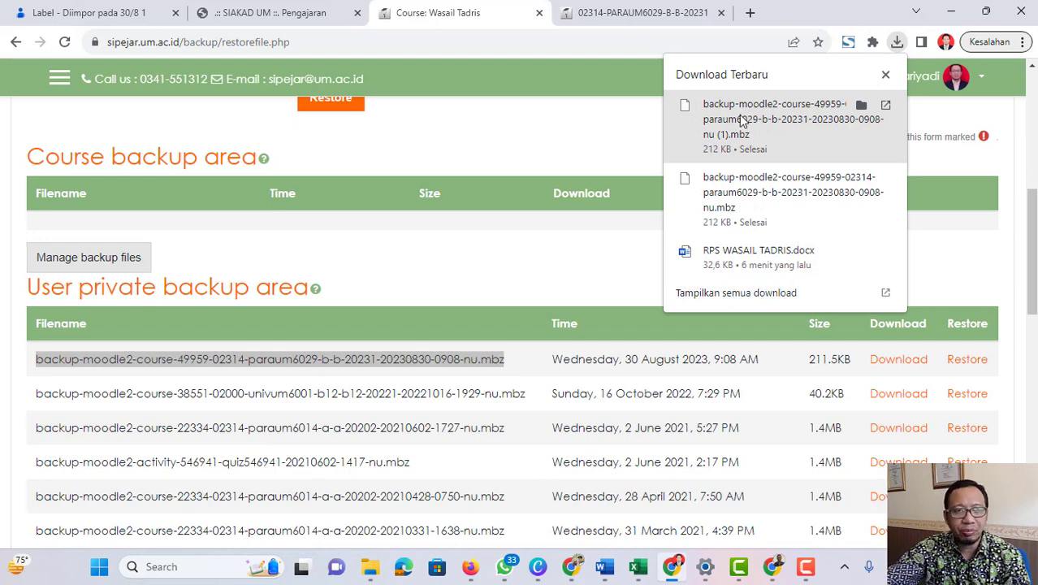
pyautogui.click(599, 147)
pyautogui.scroll(5, 600, 145)
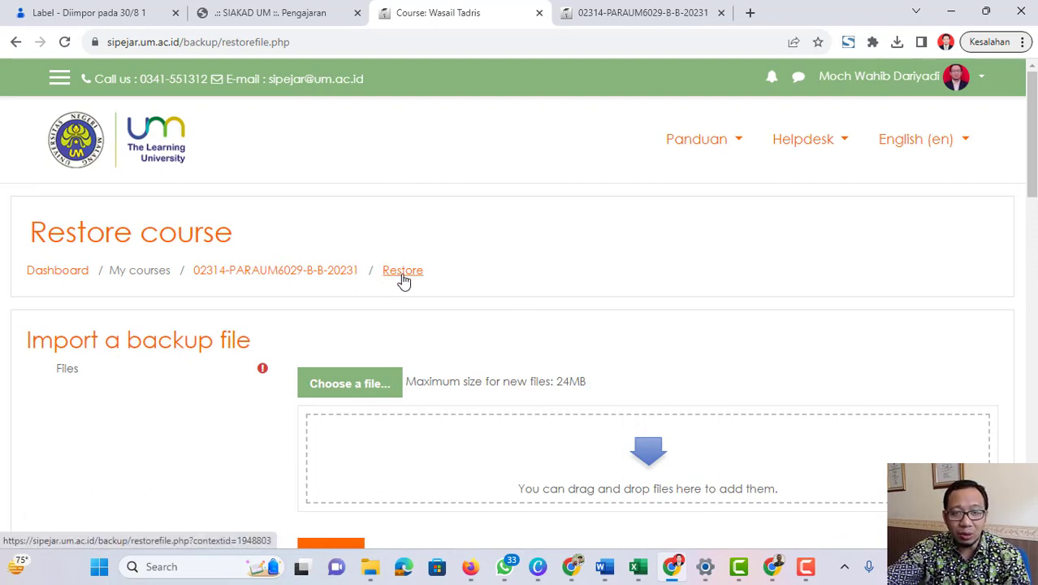
# Step: Switch to SIAKAD's Pengajaran page and locate the Wasail Tadris course for class C in the regular course list
pyautogui.click(314, 17)
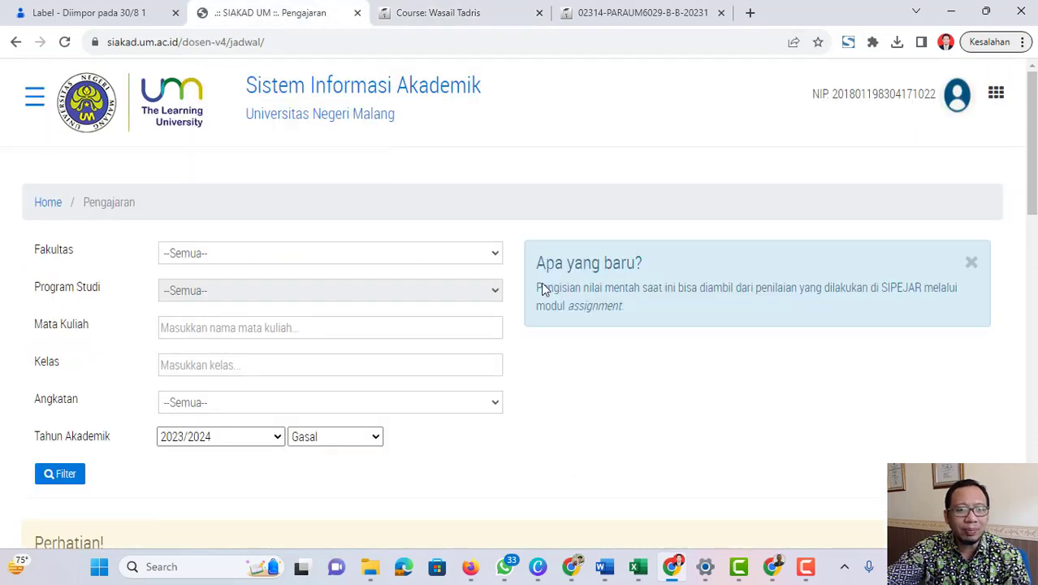
pyautogui.scroll(-2, 575, 301)
pyautogui.scroll(-3, 514, 375)
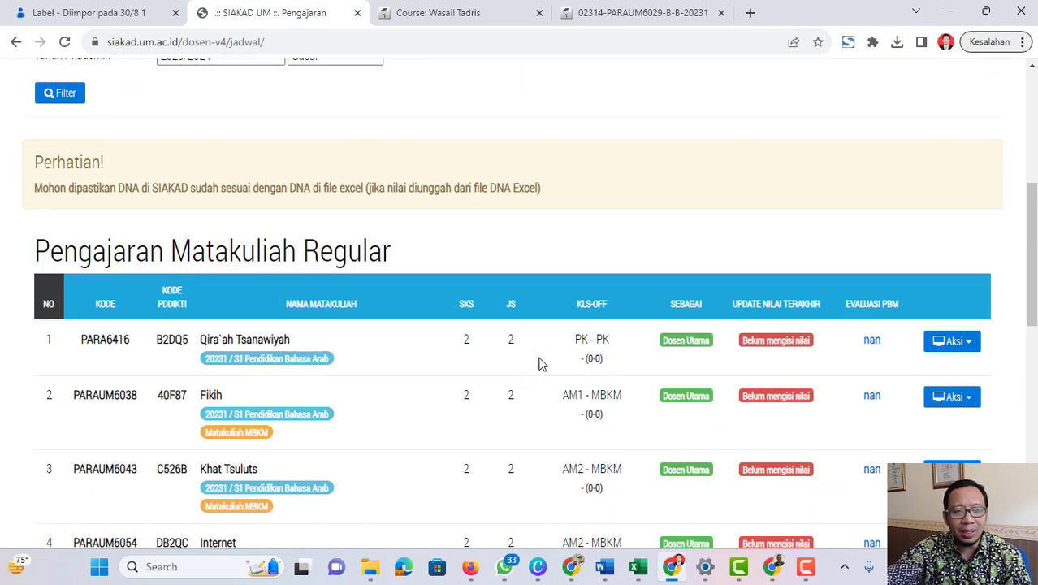
pyautogui.scroll(-3, 539, 363)
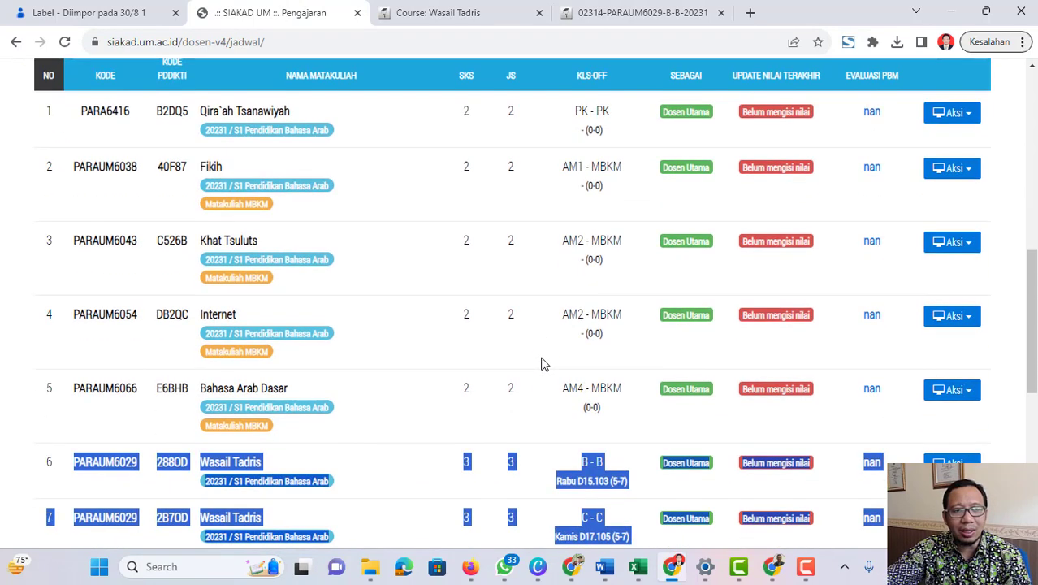
pyautogui.click(493, 41)
pyautogui.click(1006, 114)
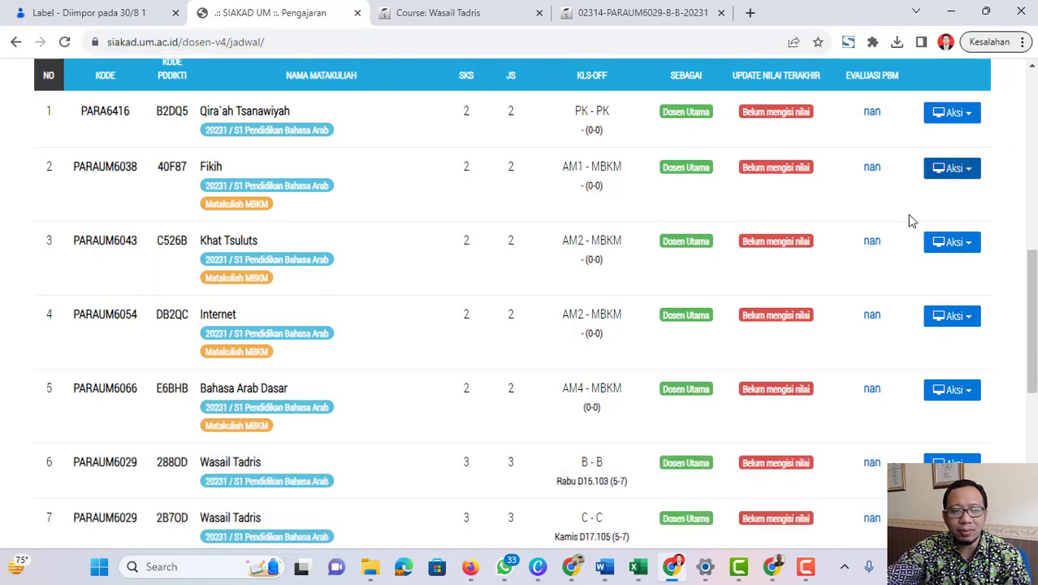
pyautogui.scroll(-3, 910, 220)
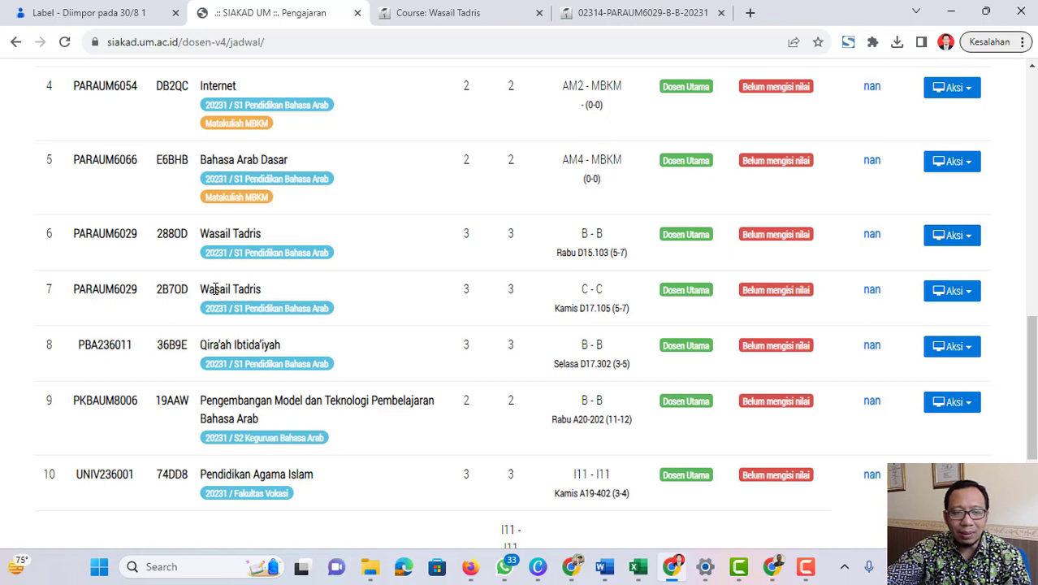
pyautogui.moveTo(203, 290); pyautogui.dragTo(259, 289)
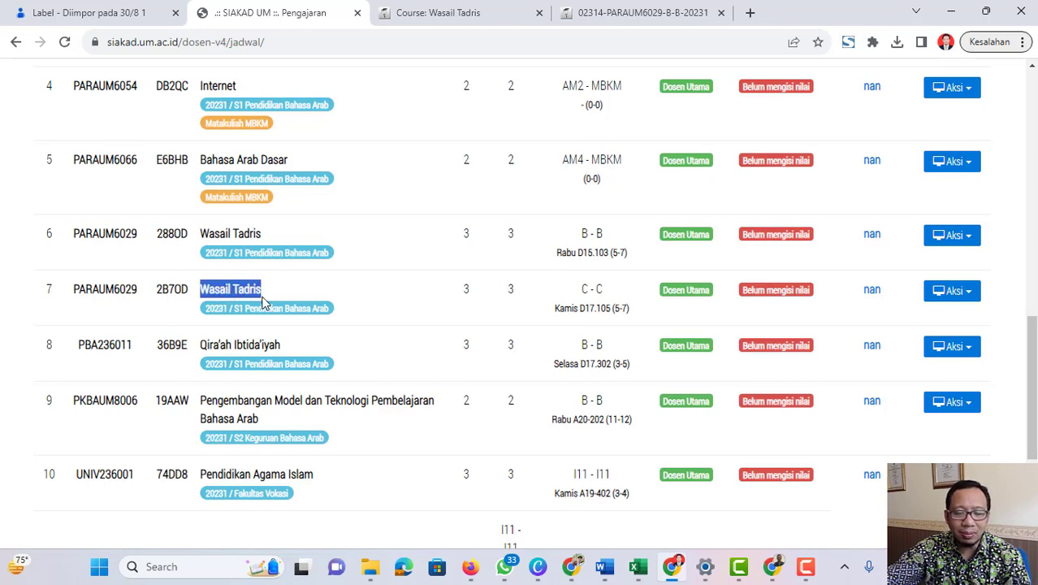
# Step: Try to send the Wasail Tadris class C course, PARAUM6029, from SIAKAD to Sipejar and confirm the transfer
pyautogui.click(956, 292)
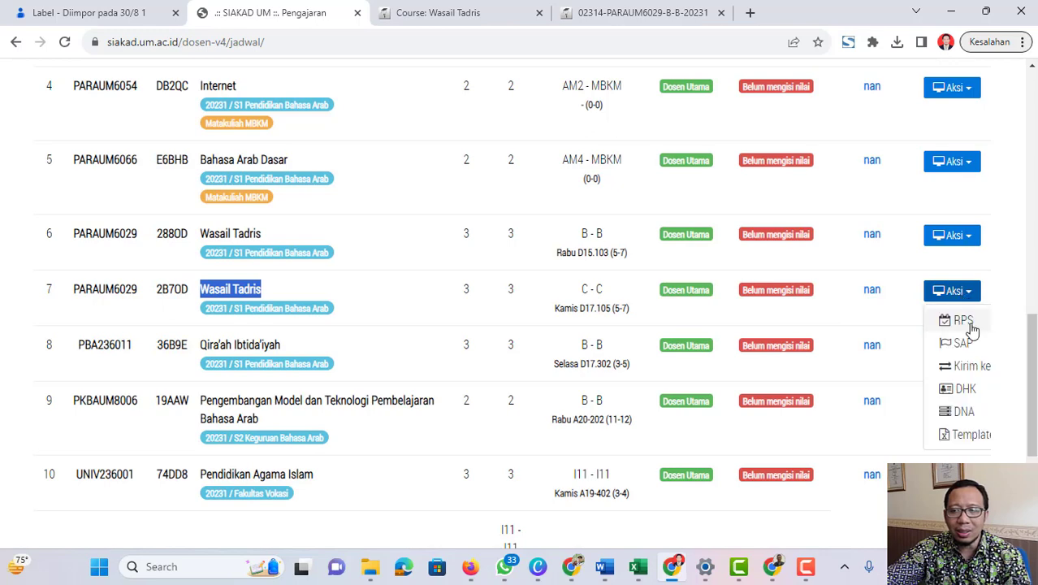
pyautogui.click(979, 375)
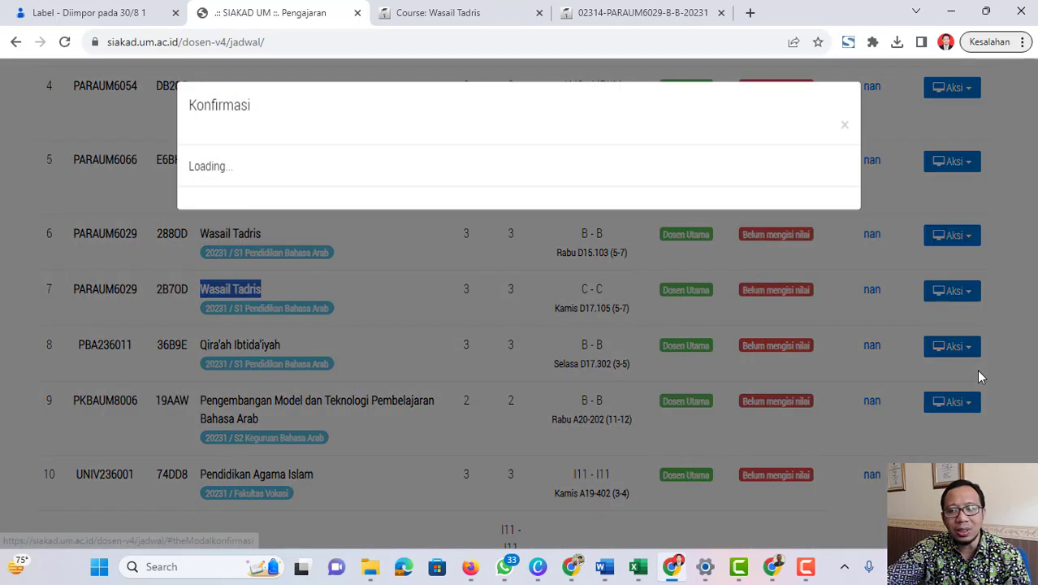
pyautogui.click(813, 560)
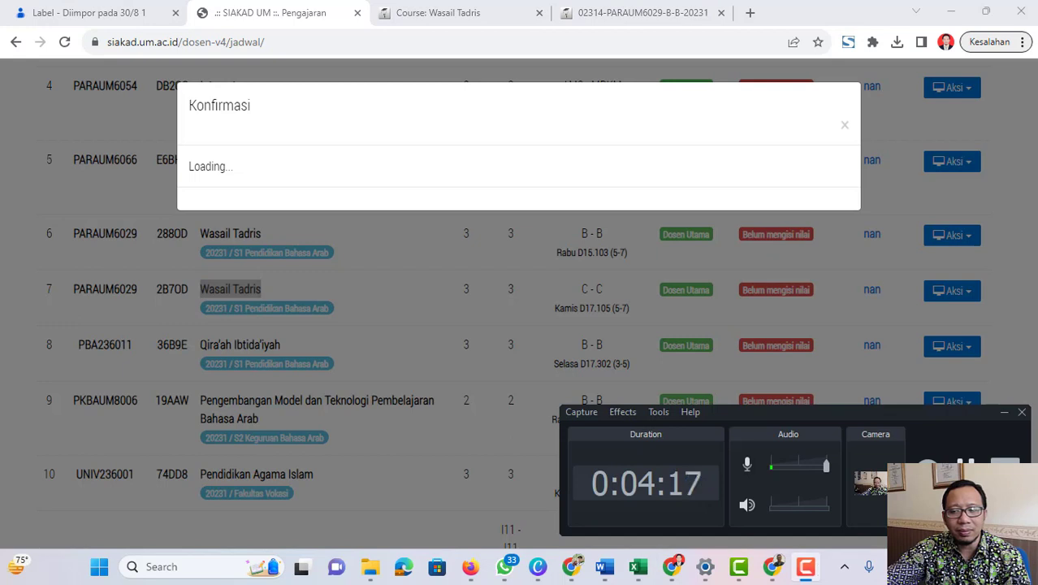
pyautogui.click(815, 451)
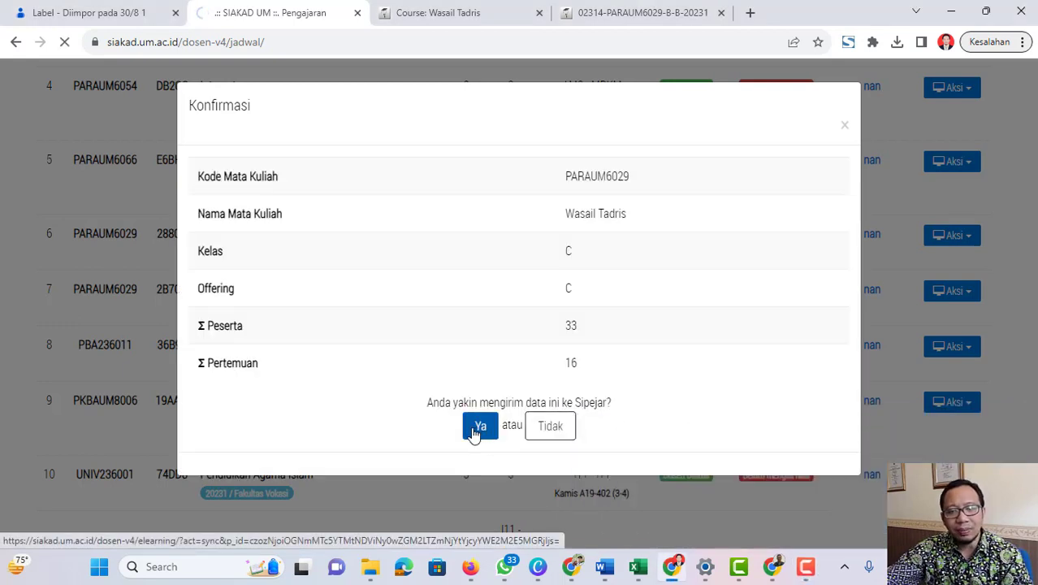
pyautogui.click(805, 566)
pyautogui.click(806, 566)
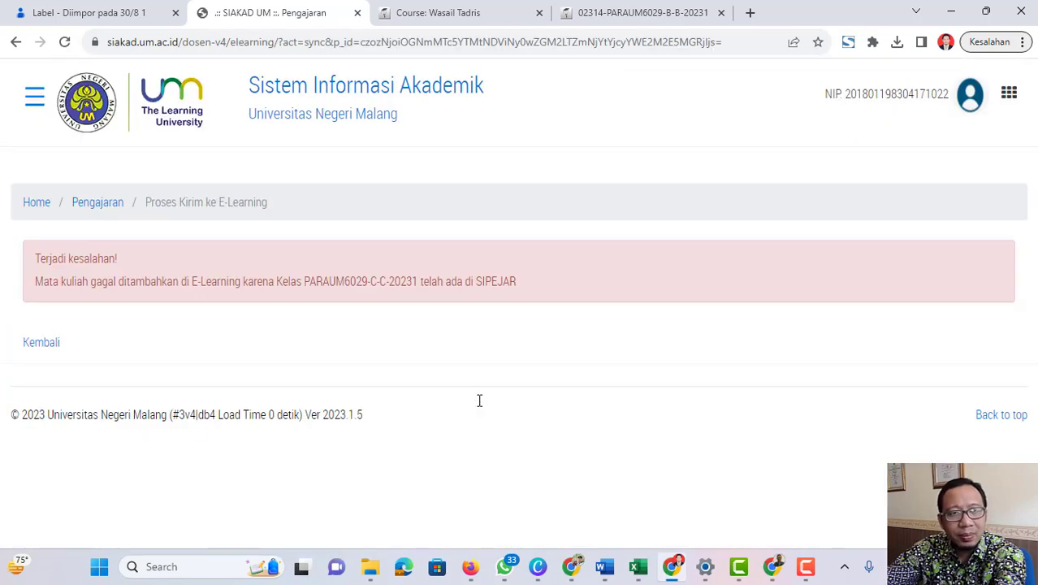
# Step: Return to the Pengajaran course list and find the Wasail Tadris entries for classes B and C
pyautogui.click(55, 344)
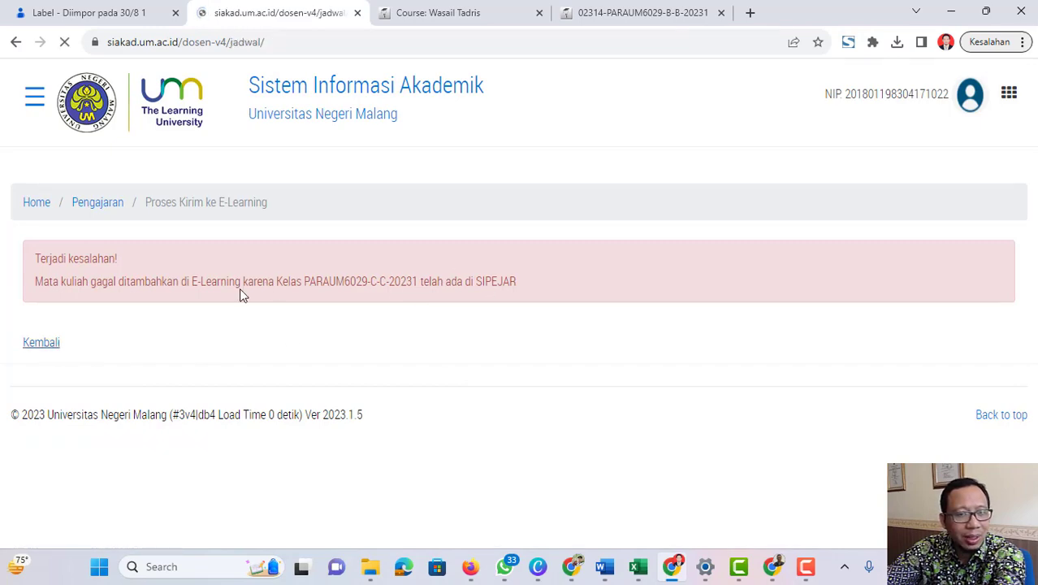
pyautogui.scroll(-10, 281, 308)
pyautogui.scroll(-2, 339, 341)
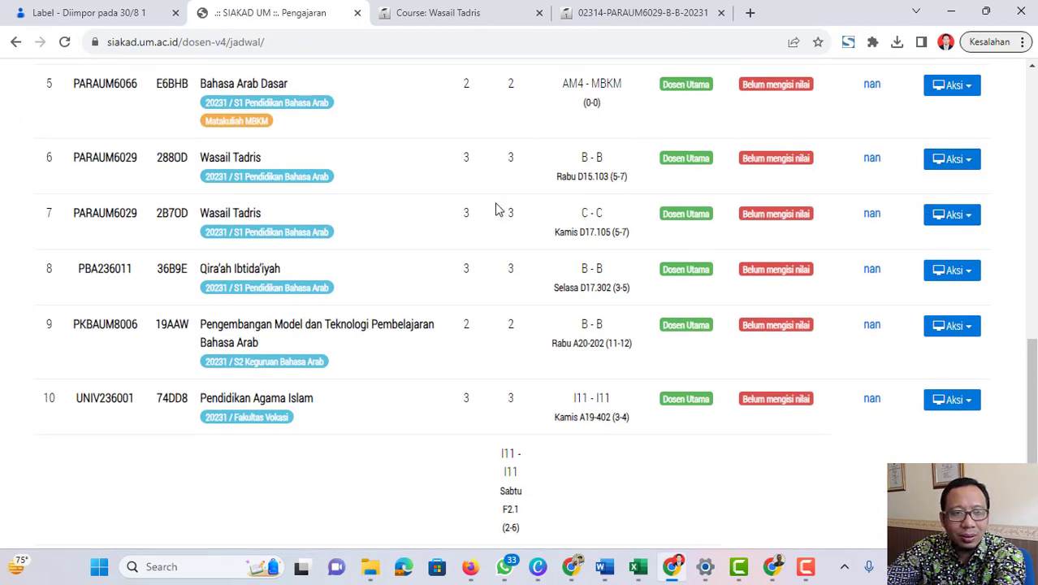
# Step: Open the Wasail Tadris class C course from SIAKAD's teaching list in Sipejar and look through its meeting sections
pyautogui.click(958, 214)
pyautogui.click(968, 297)
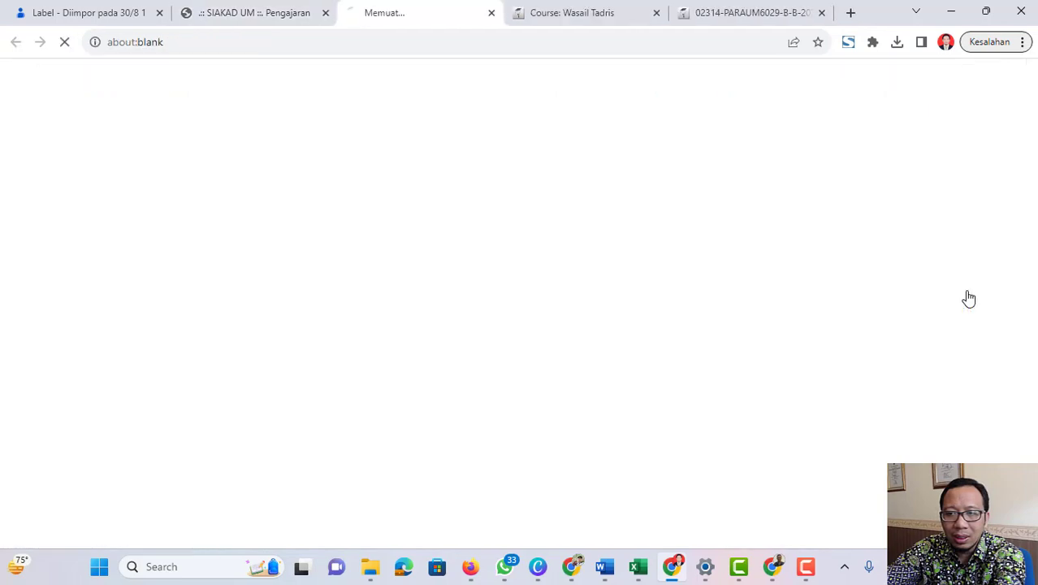
pyautogui.scroll(-5, 479, 260)
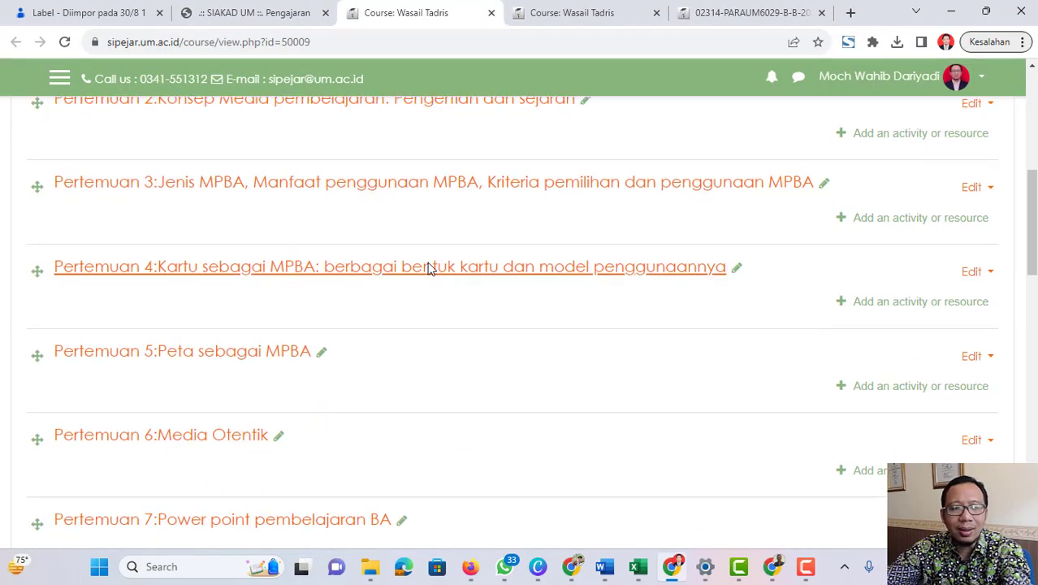
pyautogui.scroll(-15, 431, 268)
pyautogui.scroll(18, 417, 272)
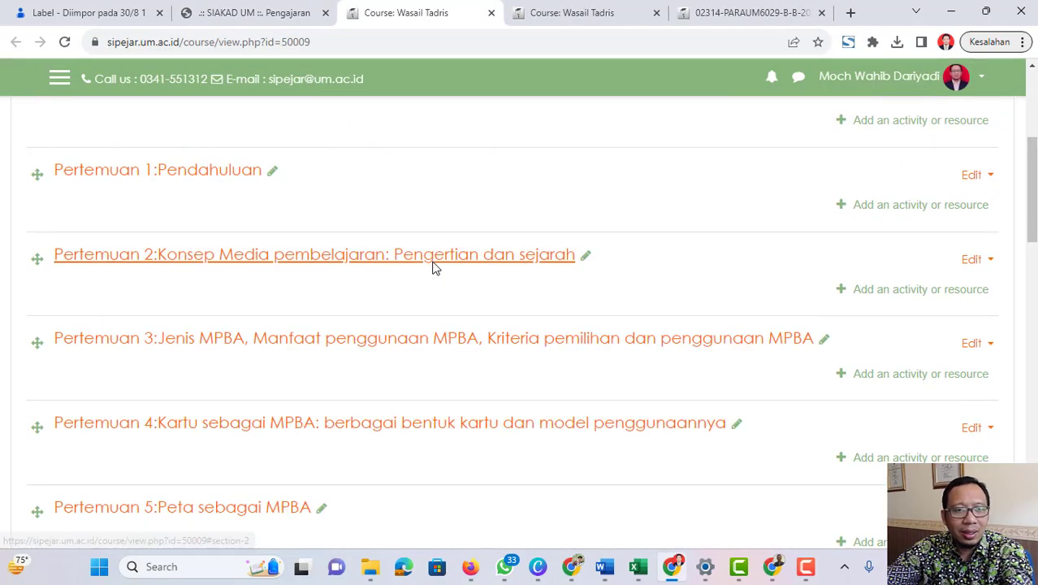
pyautogui.scroll(4, 435, 267)
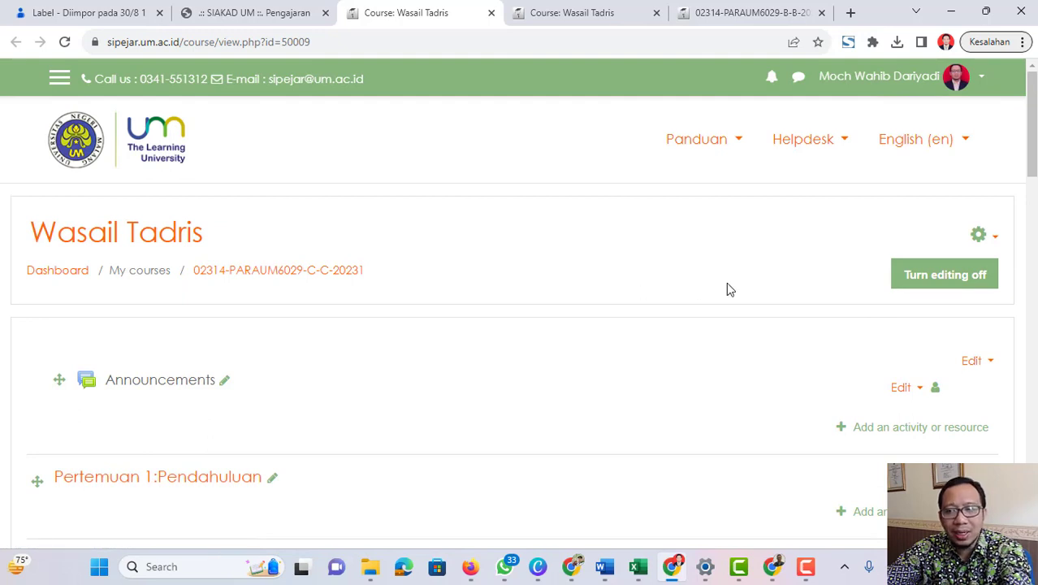
# Step: Turn editing off and back on for the Wasail Tadris class C course
pyautogui.click(978, 244)
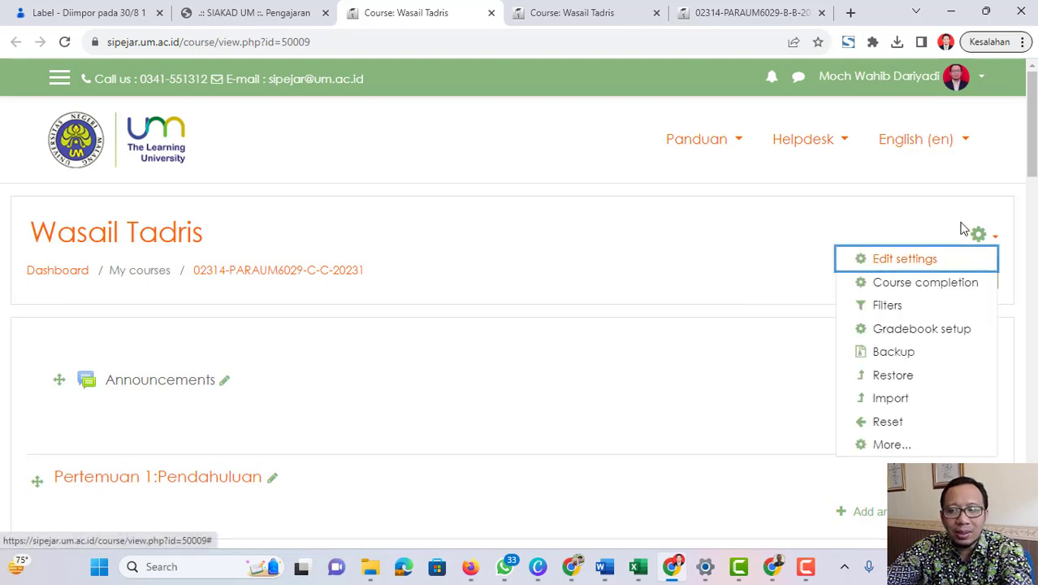
pyautogui.click(975, 233)
pyautogui.click(977, 277)
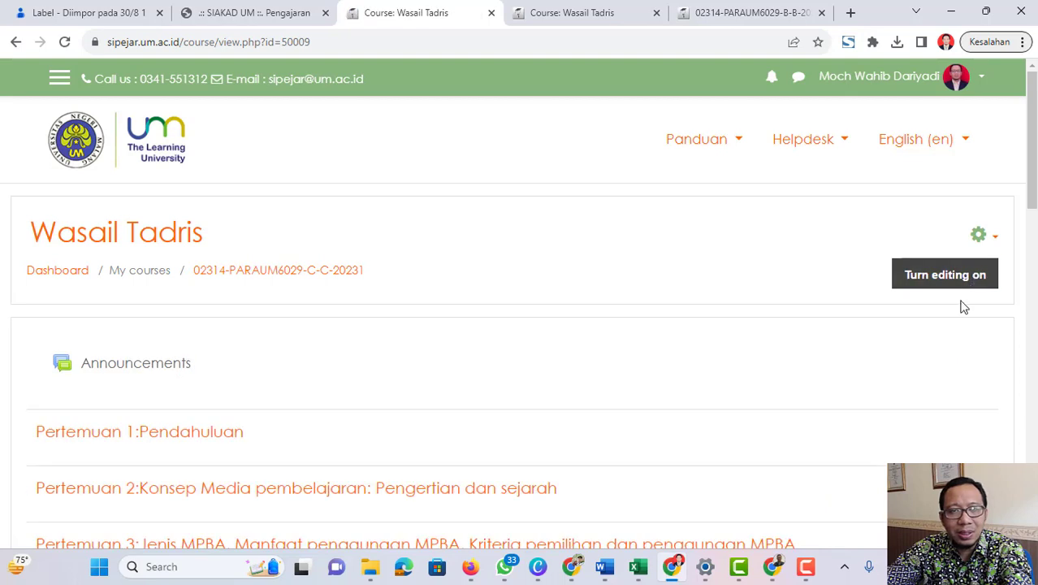
pyautogui.click(952, 277)
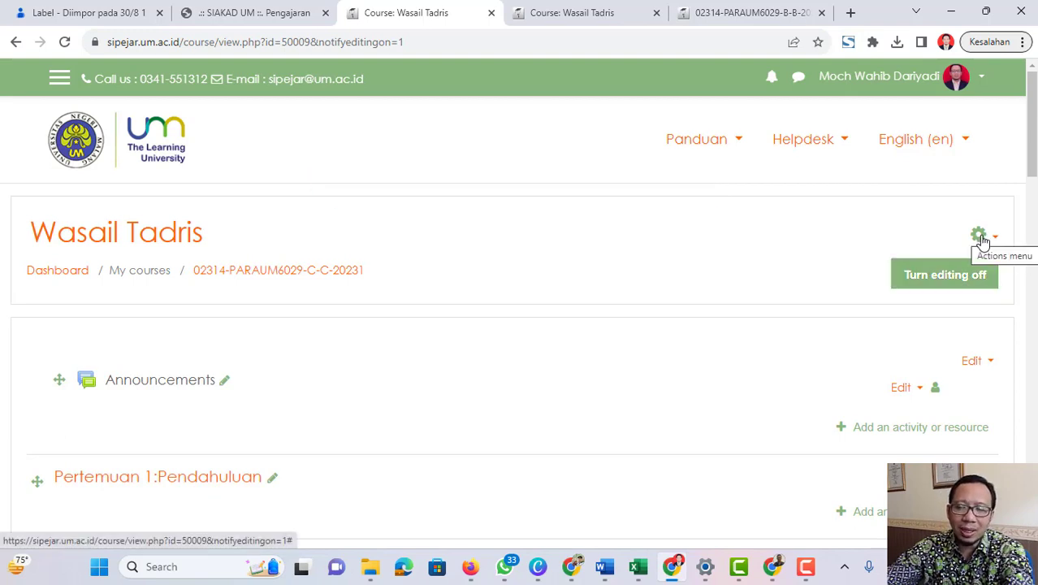
# Step: Open the Restore page of the Wasail Tadris class C course at the backup file import form
pyautogui.click(978, 236)
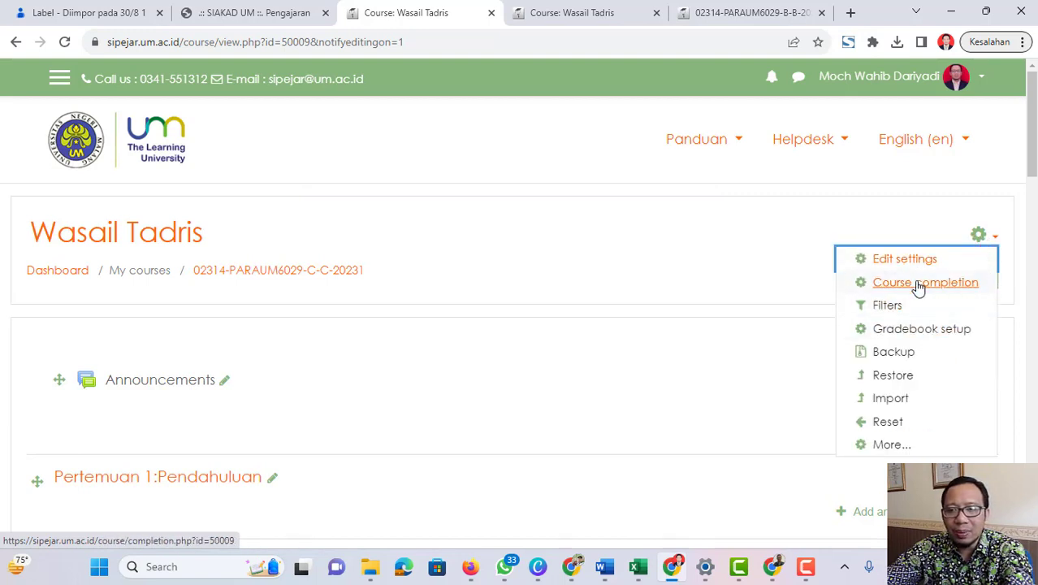
pyautogui.click(978, 234)
pyautogui.click(980, 233)
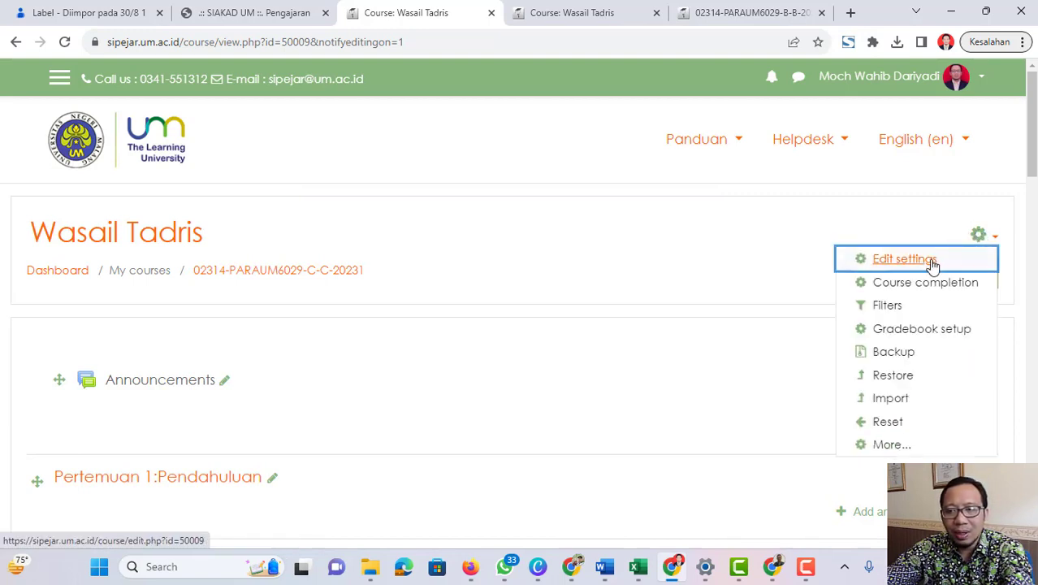
pyautogui.click(893, 382)
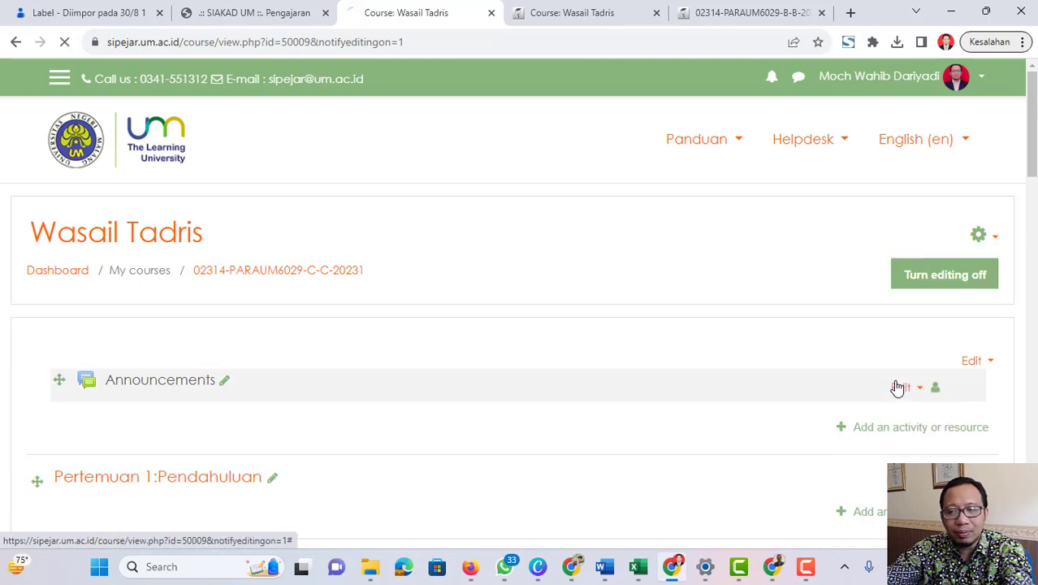
pyautogui.scroll(-2, 388, 299)
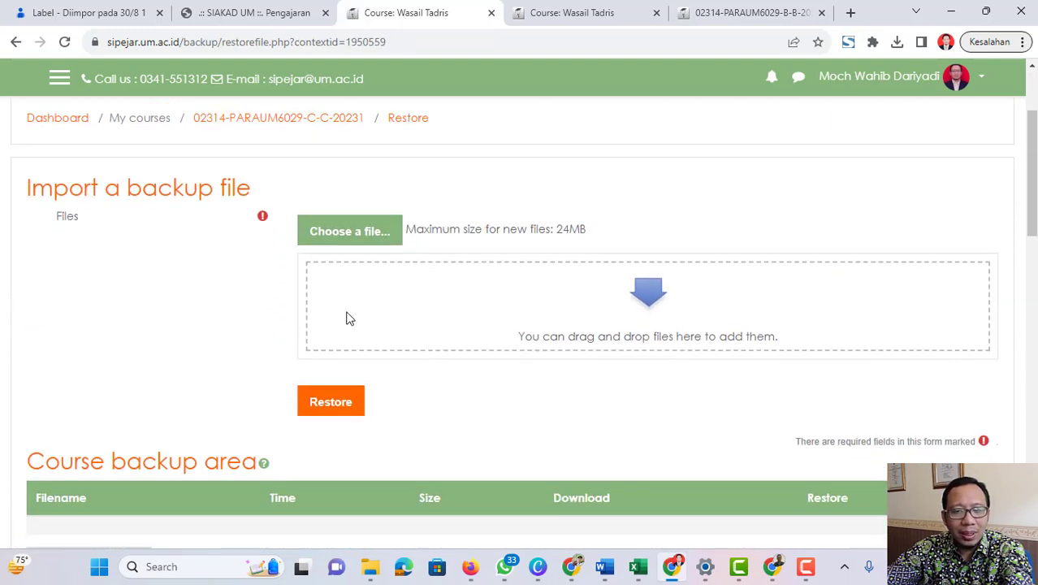
pyautogui.click(344, 236)
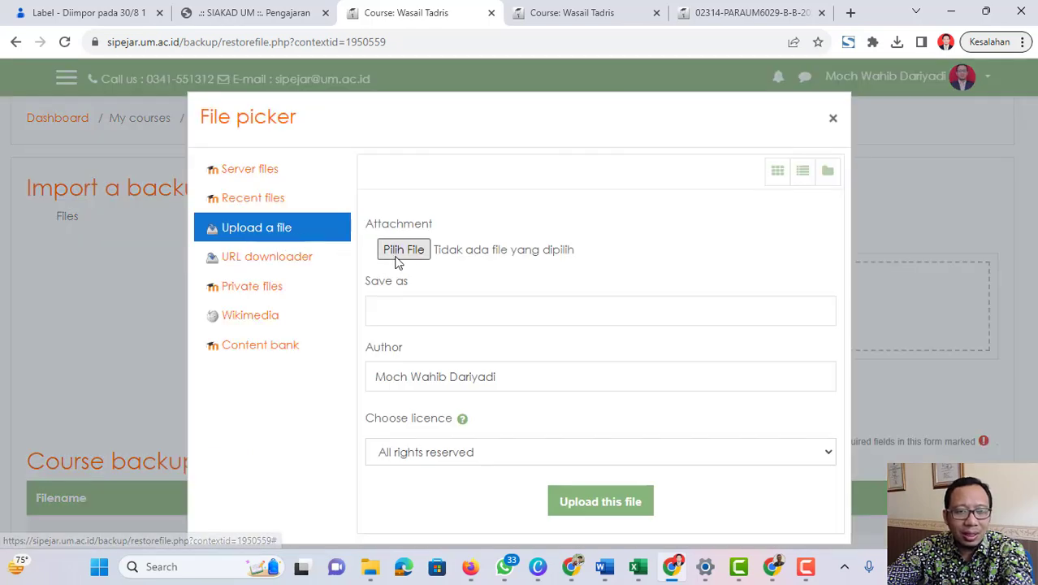
pyautogui.click(398, 258)
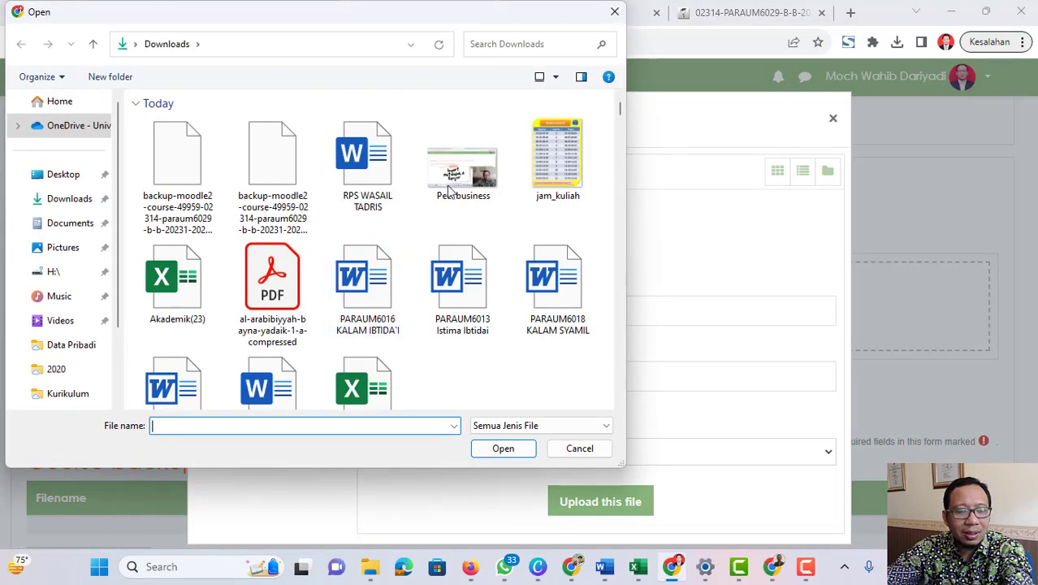
pyautogui.click(620, 11)
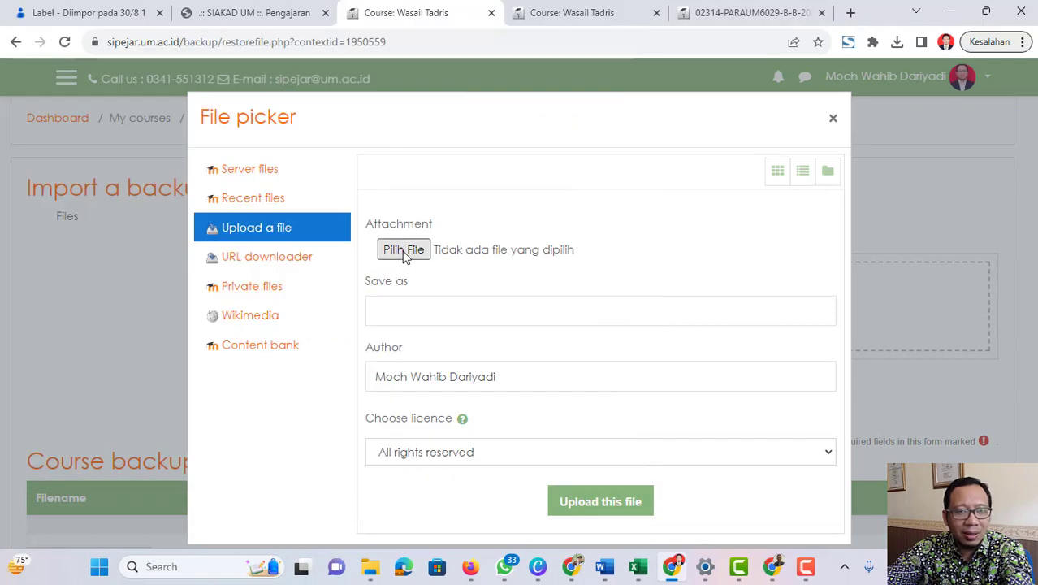
pyautogui.click(405, 253)
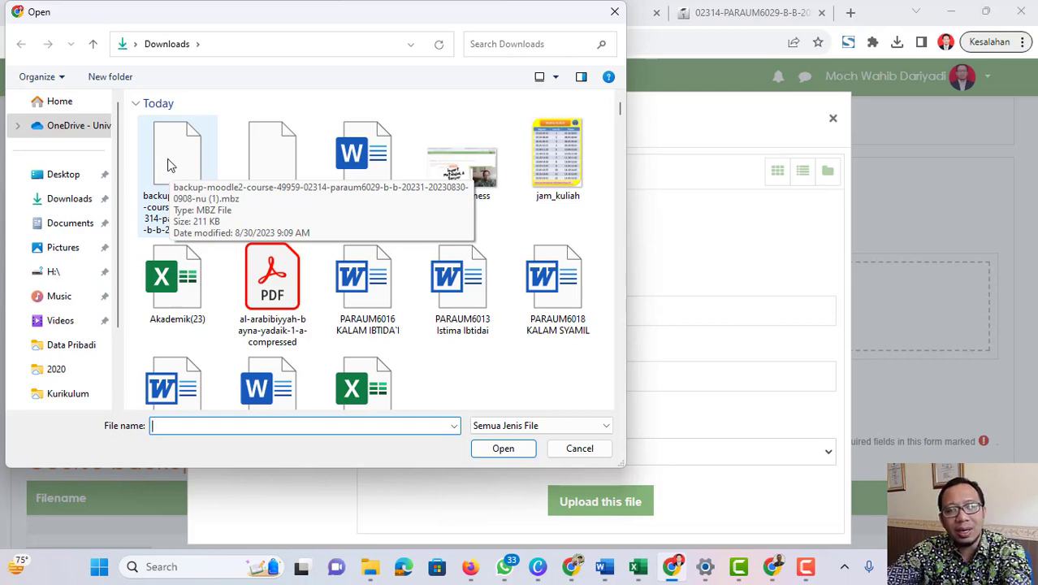
pyautogui.doubleClick(171, 162)
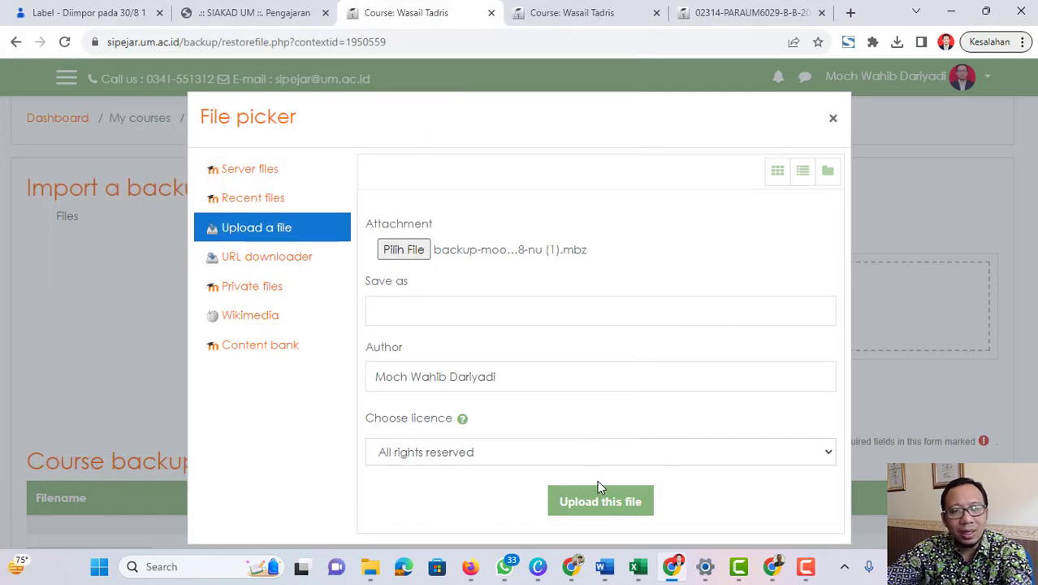
pyautogui.click(599, 502)
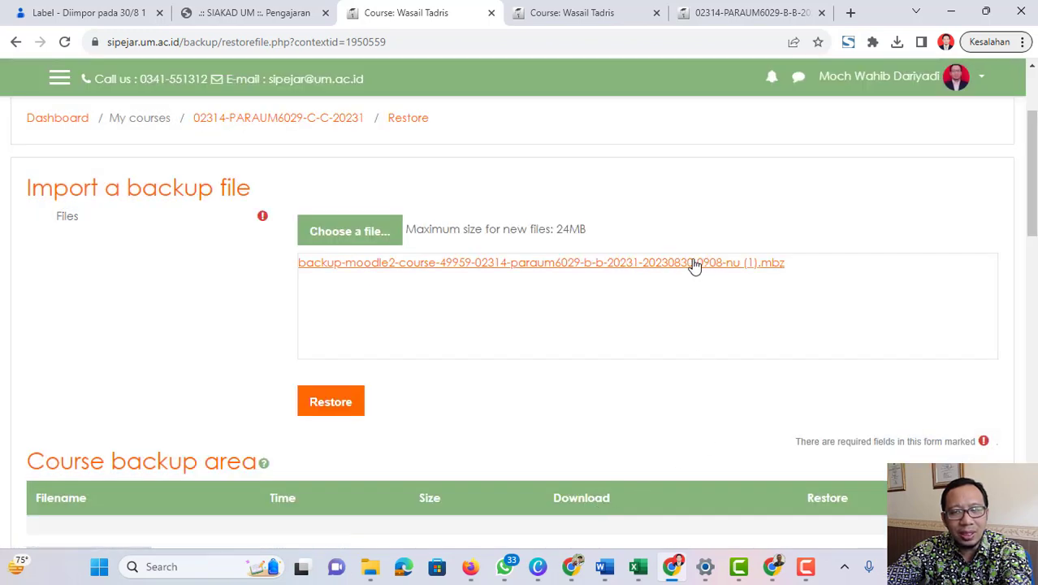
pyautogui.click(321, 410)
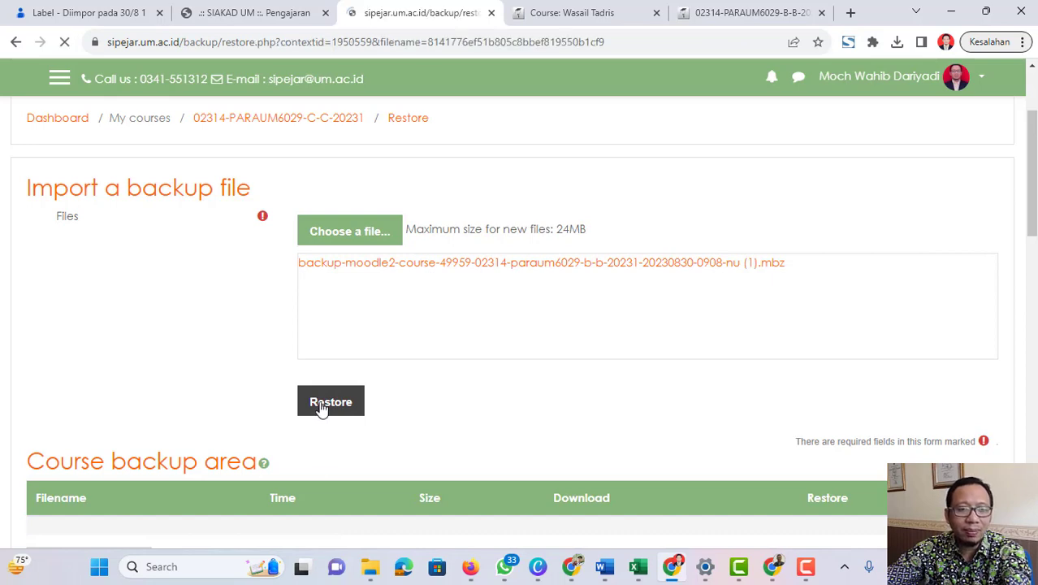
# Step: Review the backup's details, settings and included course sections, and confirm them to reach the restore destination stage
pyautogui.scroll(-3, 396, 406)
pyautogui.scroll(-3, 374, 390)
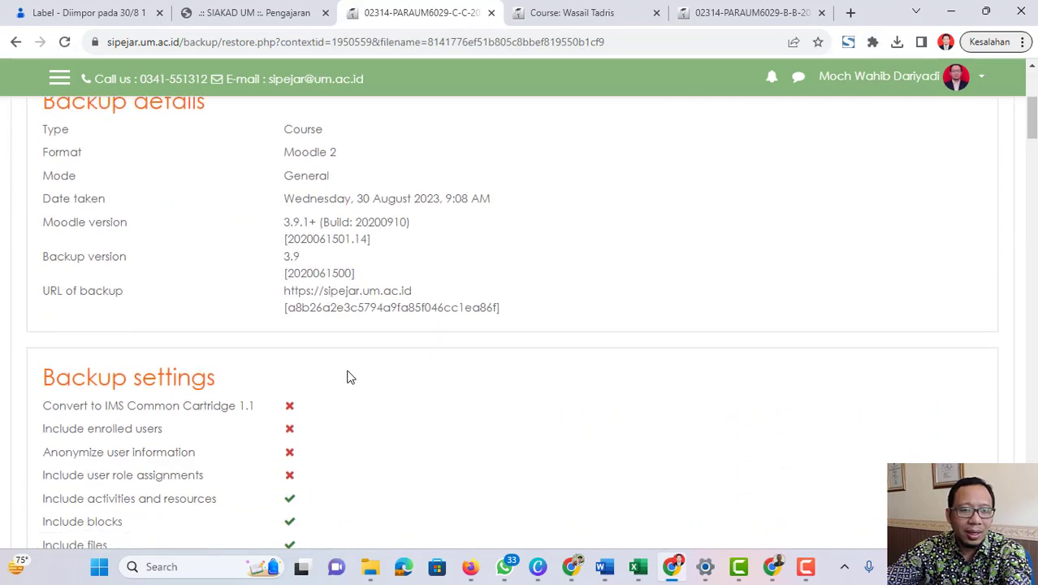
pyautogui.scroll(3, 288, 252)
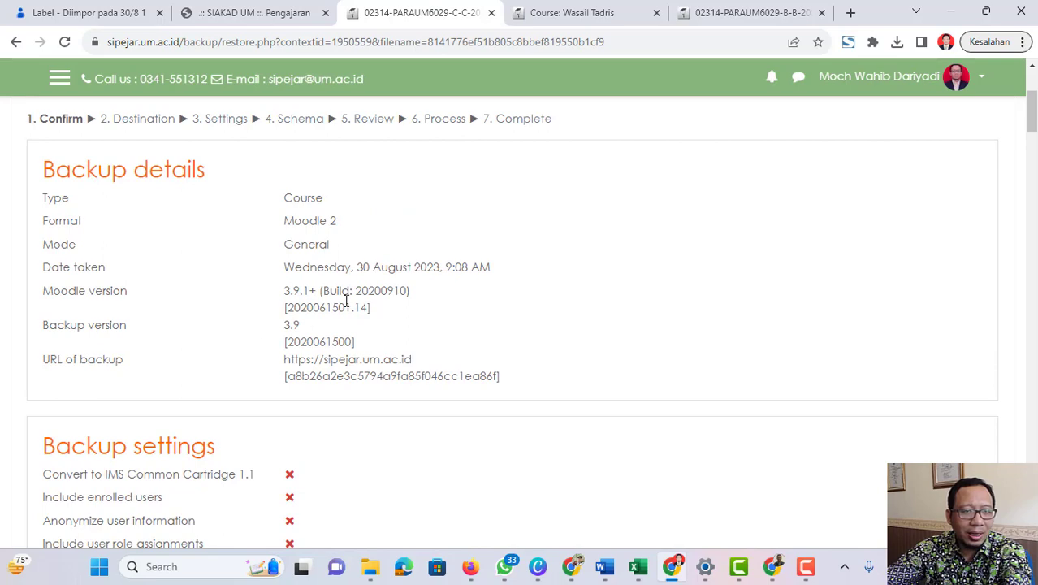
pyautogui.scroll(-15, 342, 325)
pyautogui.scroll(3, 326, 332)
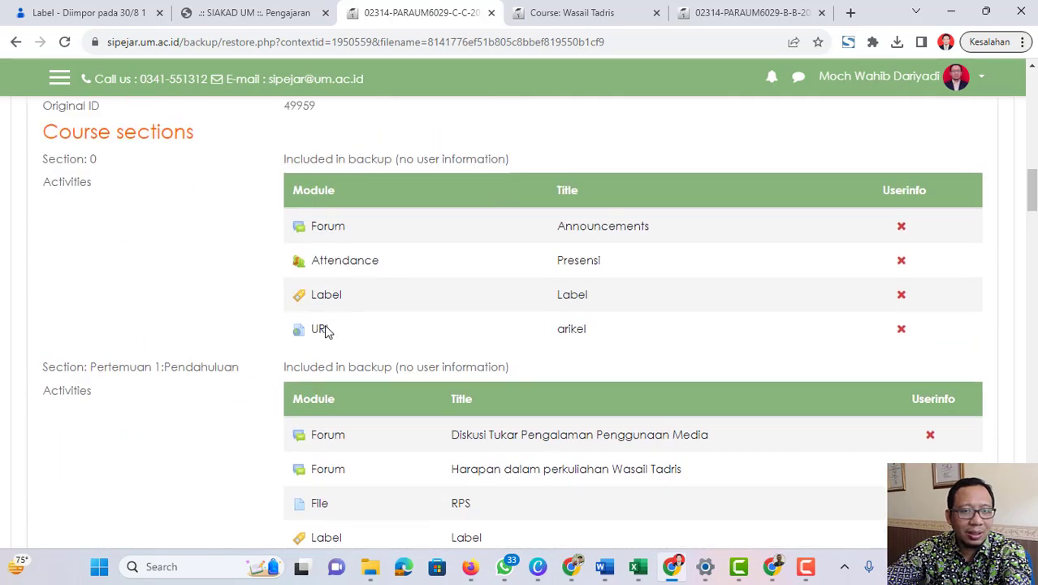
pyautogui.scroll(1, 317, 206)
pyautogui.scroll(1, 146, 186)
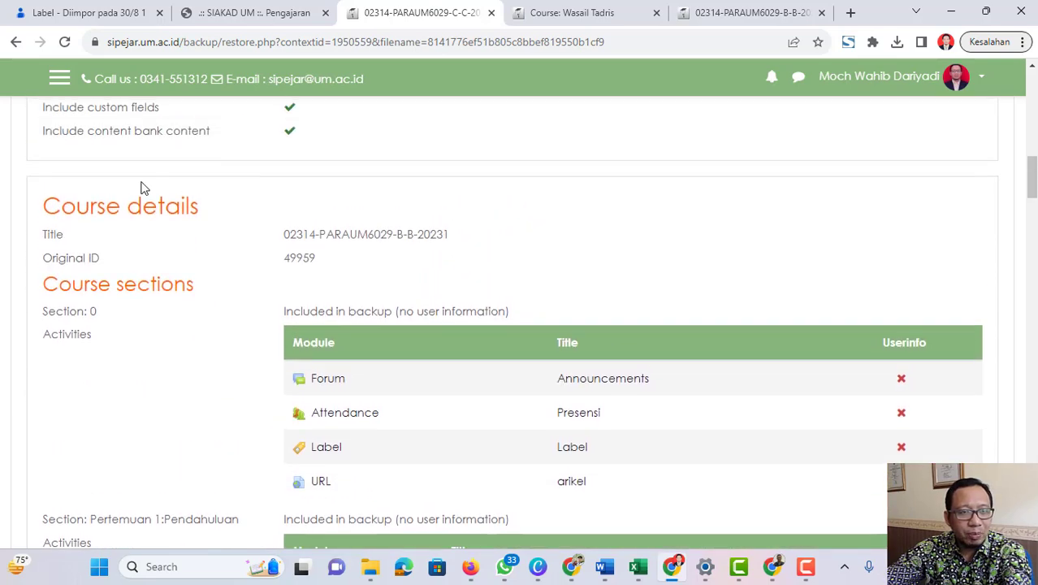
pyautogui.scroll(-3, 341, 260)
pyautogui.scroll(-15, 353, 264)
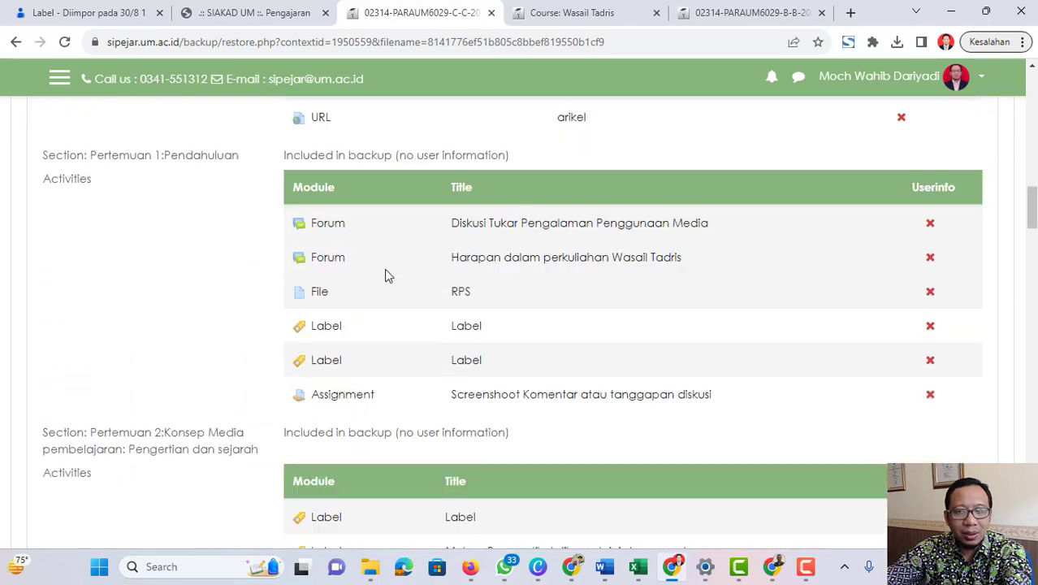
pyautogui.scroll(-20, 435, 284)
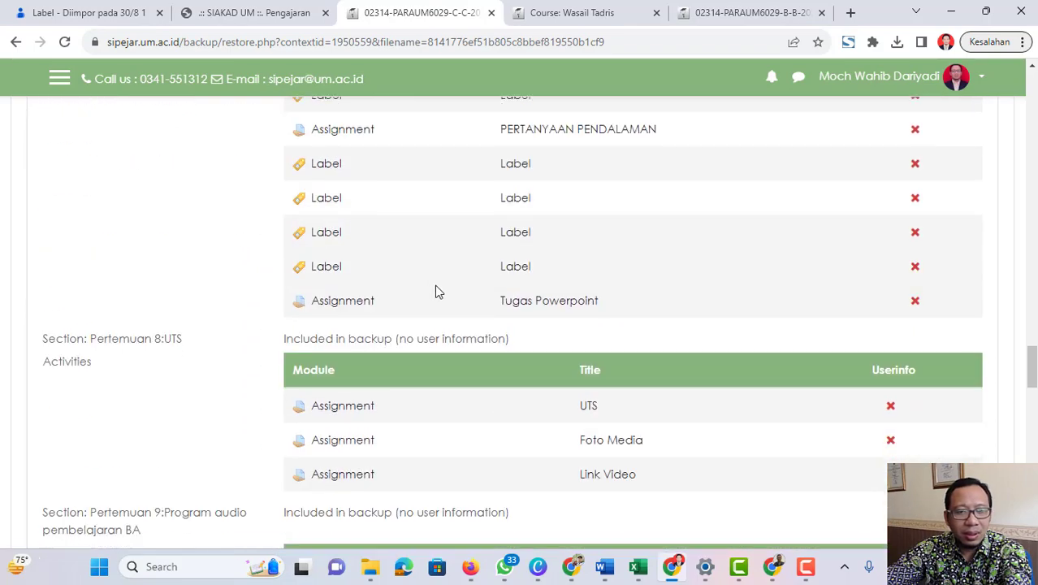
pyautogui.scroll(-5, 439, 291)
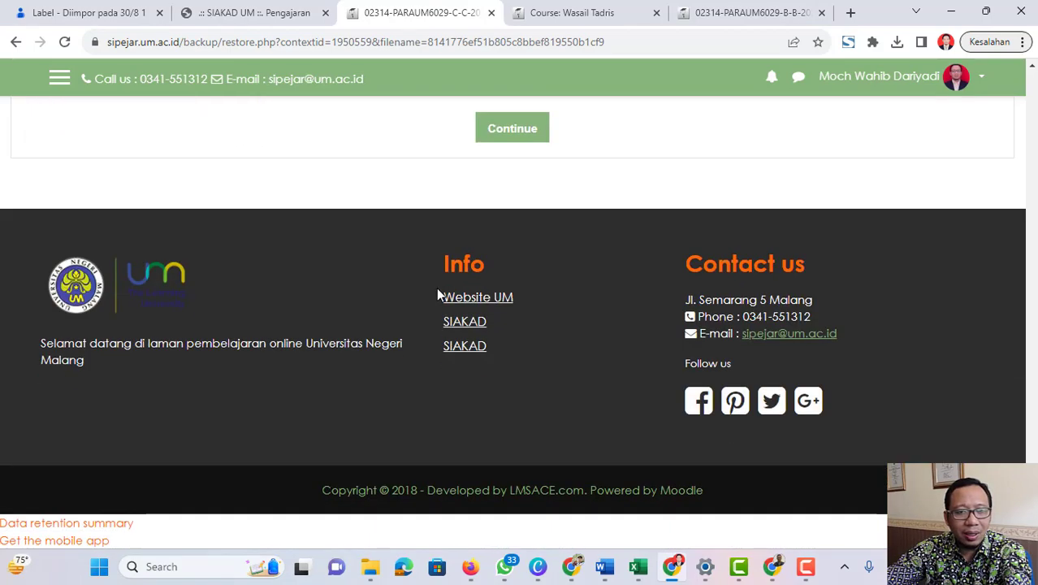
pyautogui.scroll(3, 443, 294)
pyautogui.click(510, 357)
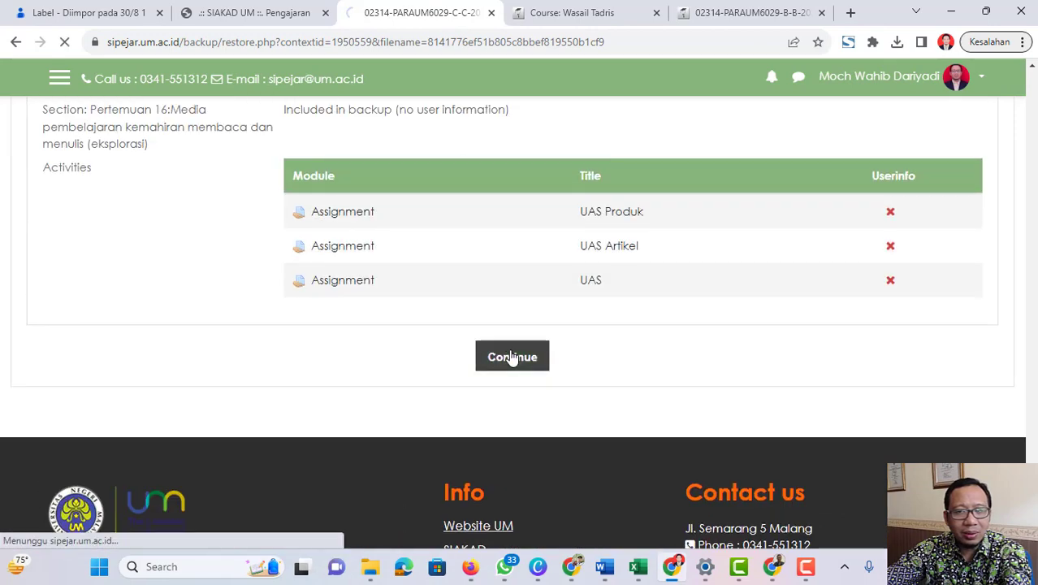
# Step: Compare the restore destinations and proceed to the restore settings with deleting the contents of this course and restoring into it
pyautogui.scroll(-3, 510, 355)
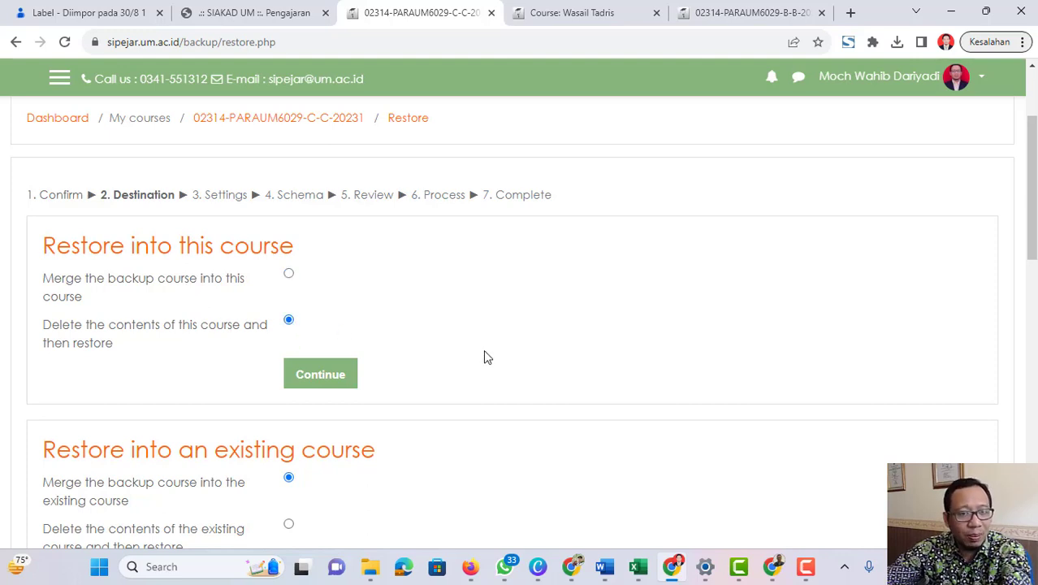
pyautogui.scroll(-3, 485, 358)
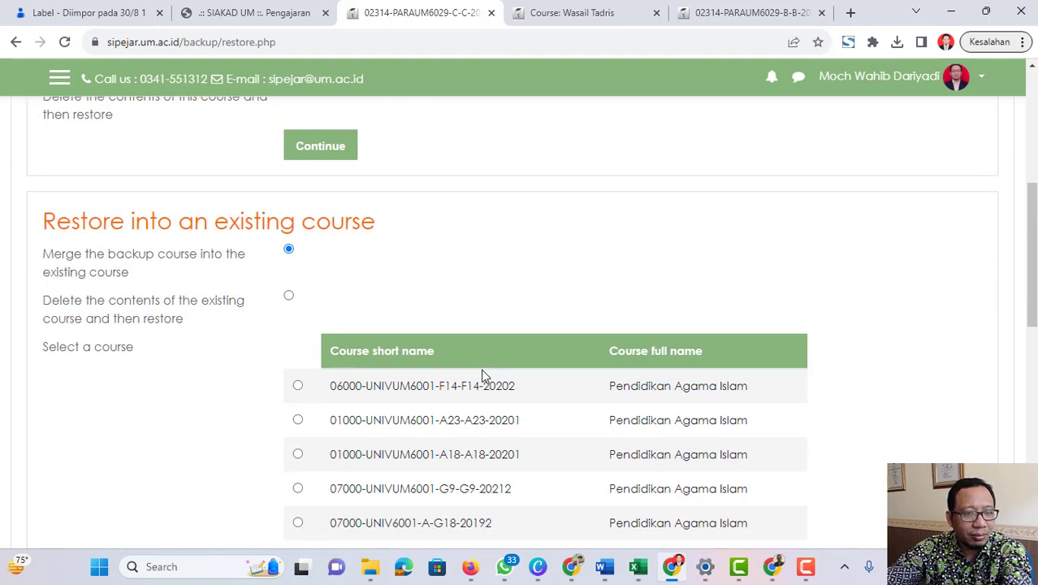
pyautogui.scroll(1, 482, 375)
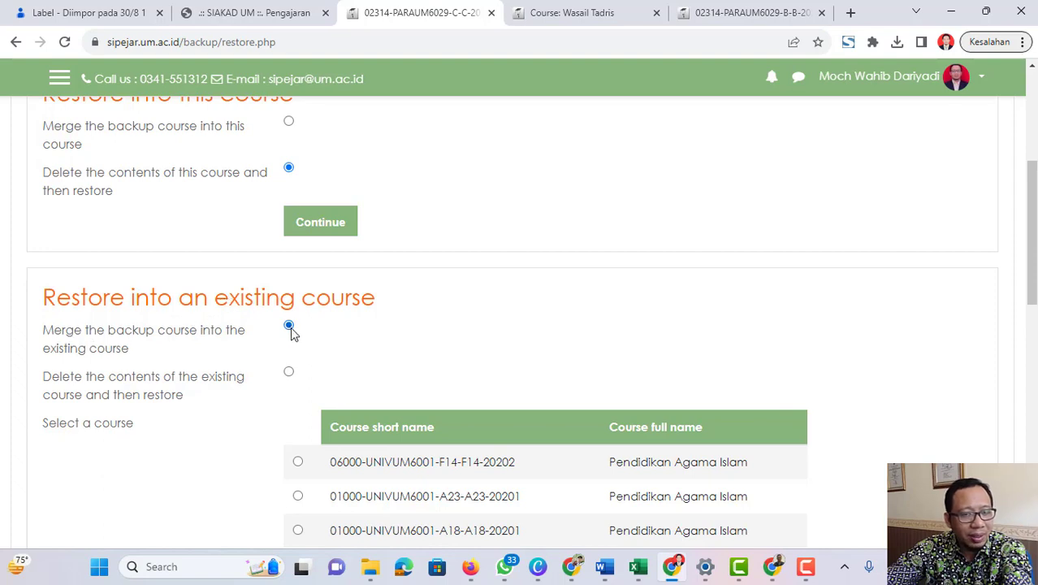
pyautogui.scroll(2, 296, 372)
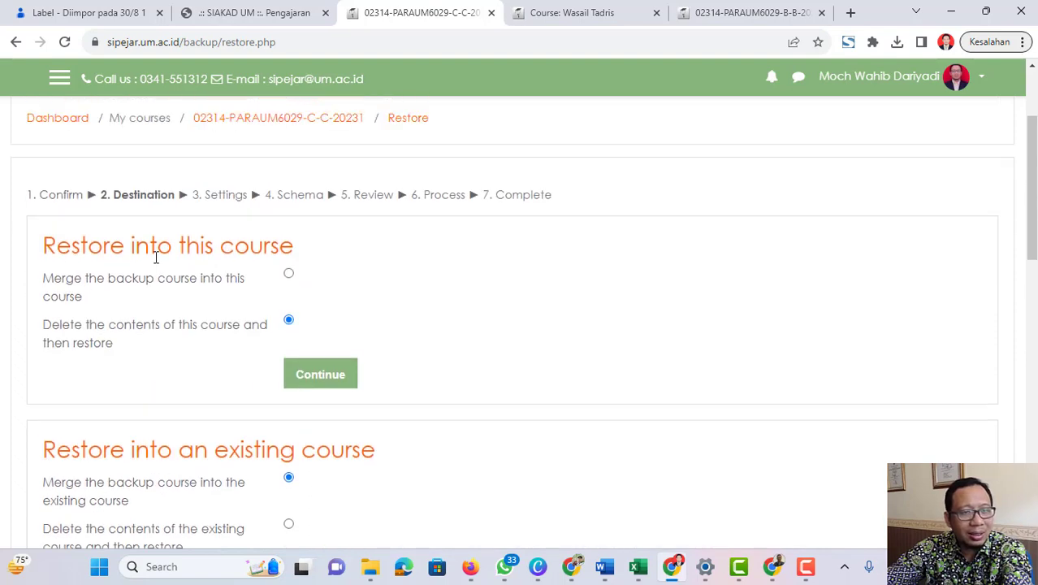
pyautogui.scroll(-7, 225, 308)
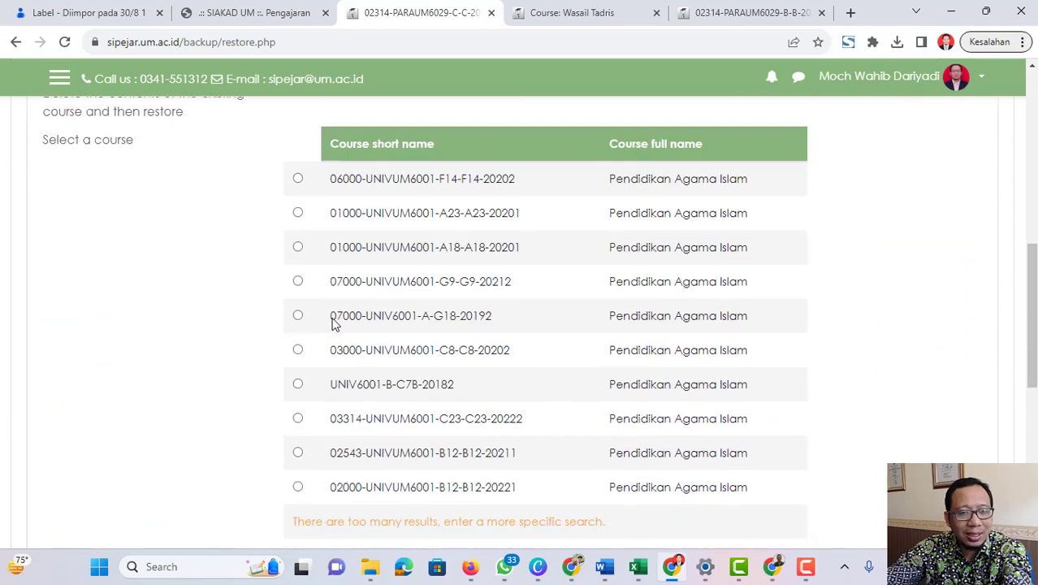
pyautogui.scroll(-1, 373, 308)
pyautogui.scroll(7, 382, 307)
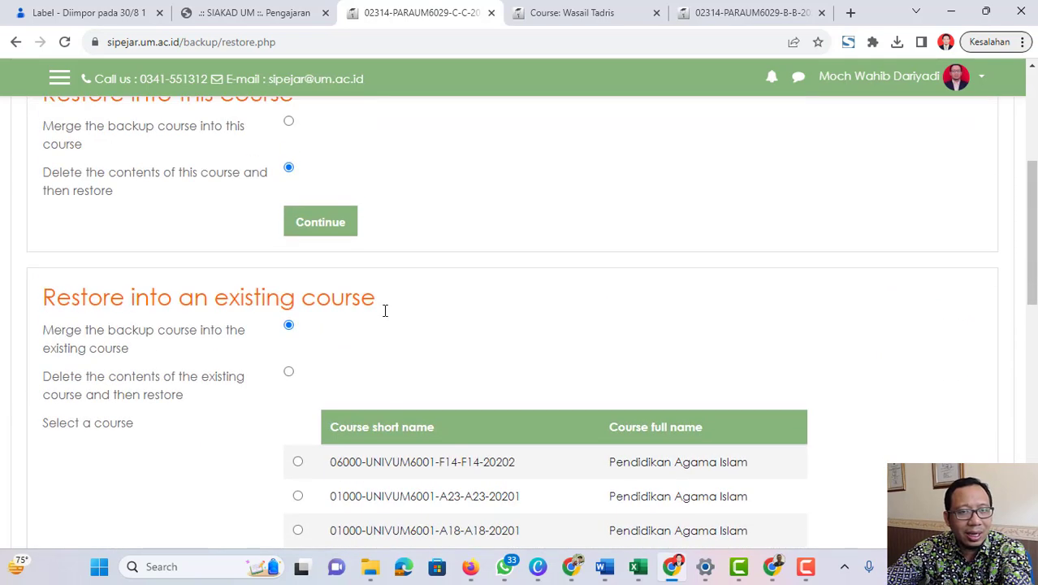
pyautogui.scroll(2, 387, 354)
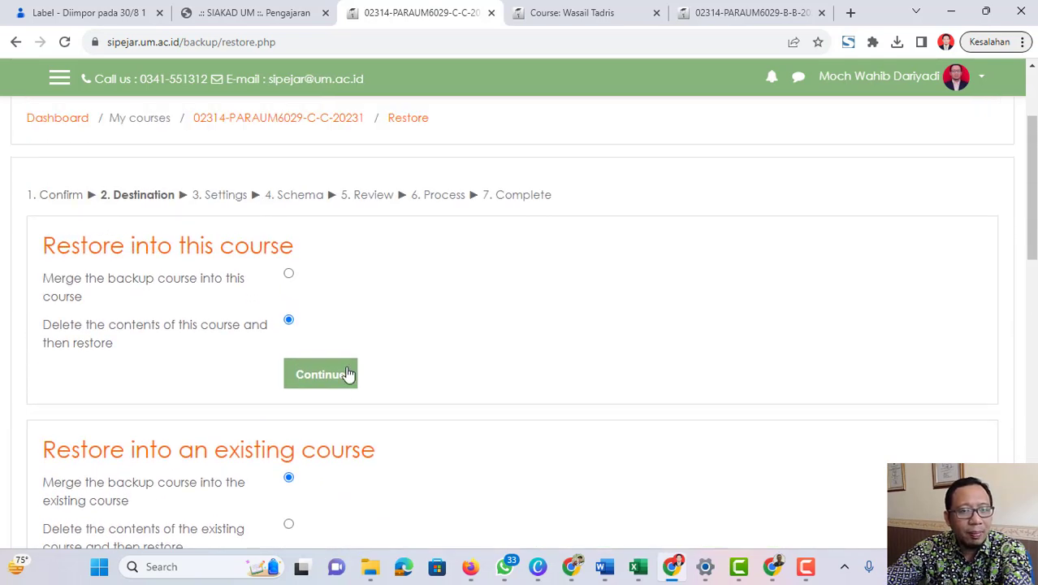
pyautogui.click(345, 374)
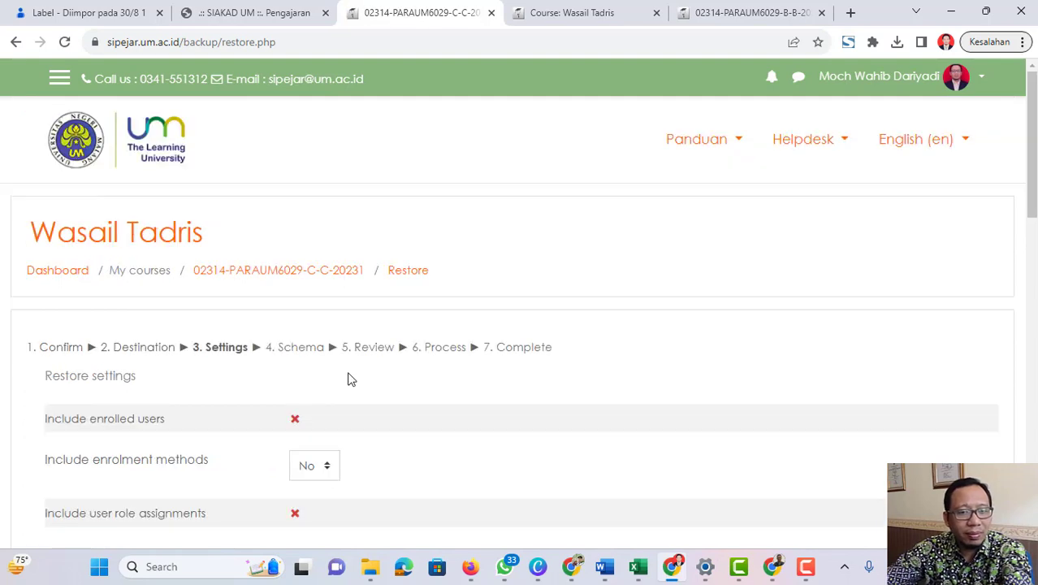
pyautogui.scroll(-3, 349, 379)
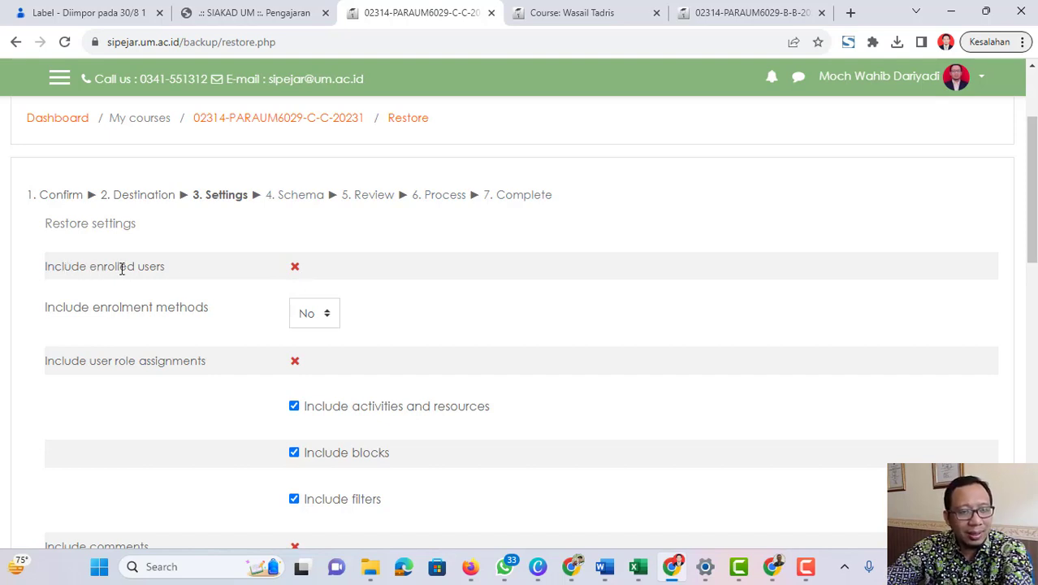
# Step: Keep the default restore settings and proceed to the schema stage
pyautogui.scroll(-9, 329, 325)
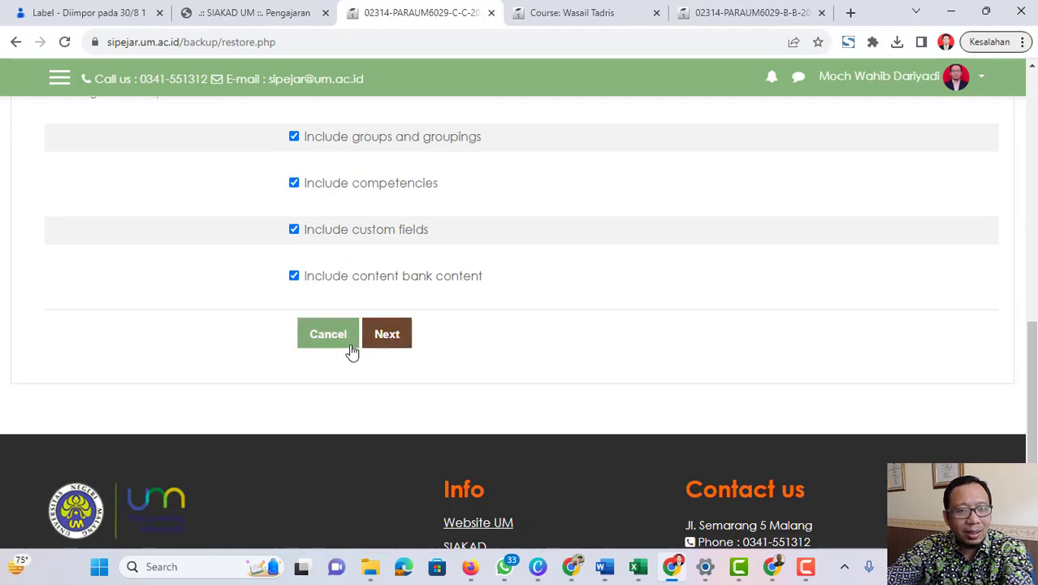
pyautogui.click(383, 333)
# Step: Review the schema's course settings and selected sections, keep them all at their defaults, and proceed to the review stage
pyautogui.scroll(-4, 439, 335)
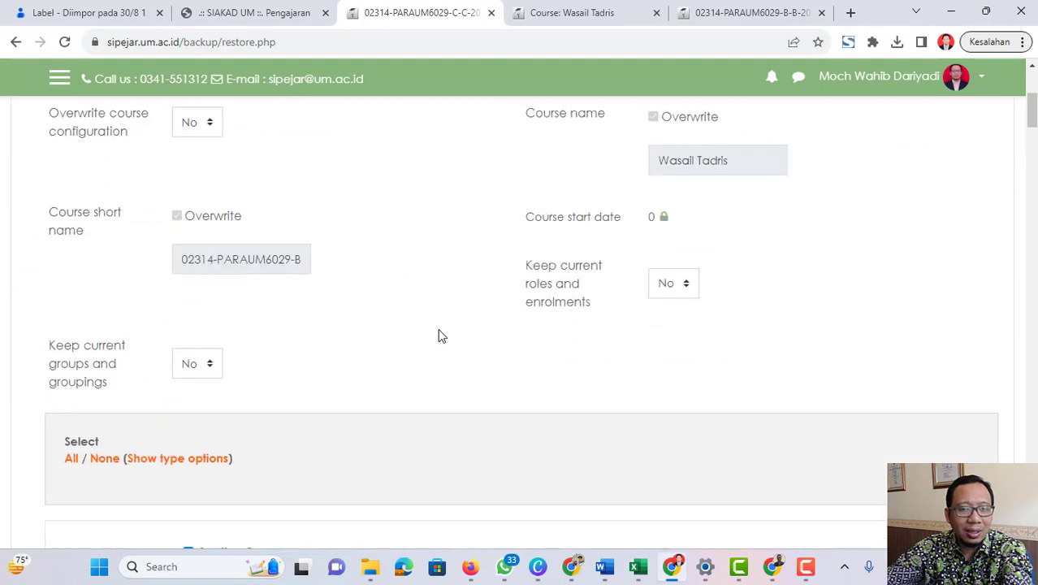
pyautogui.scroll(2, 382, 313)
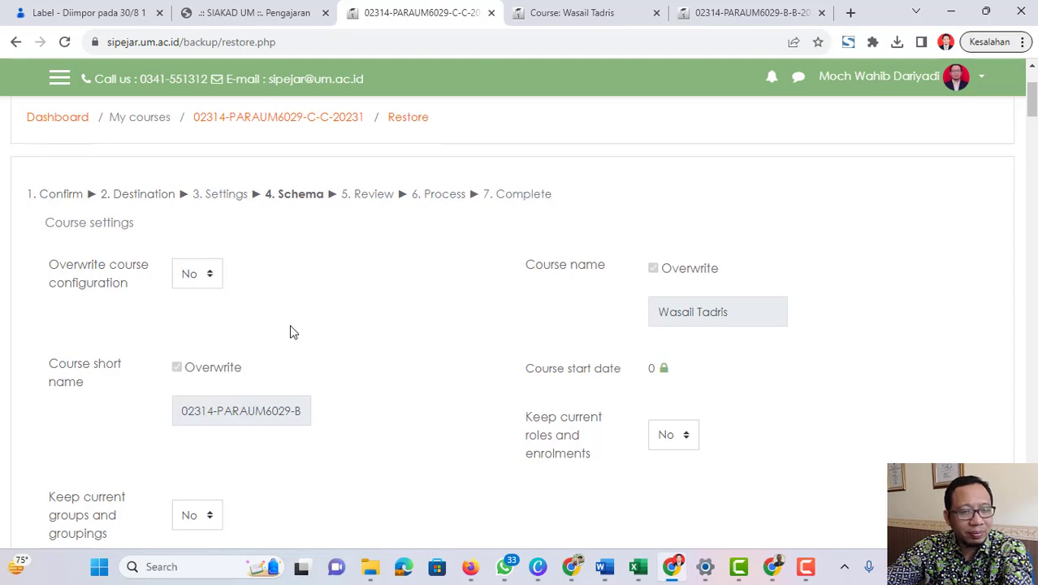
pyautogui.scroll(-1, 330, 324)
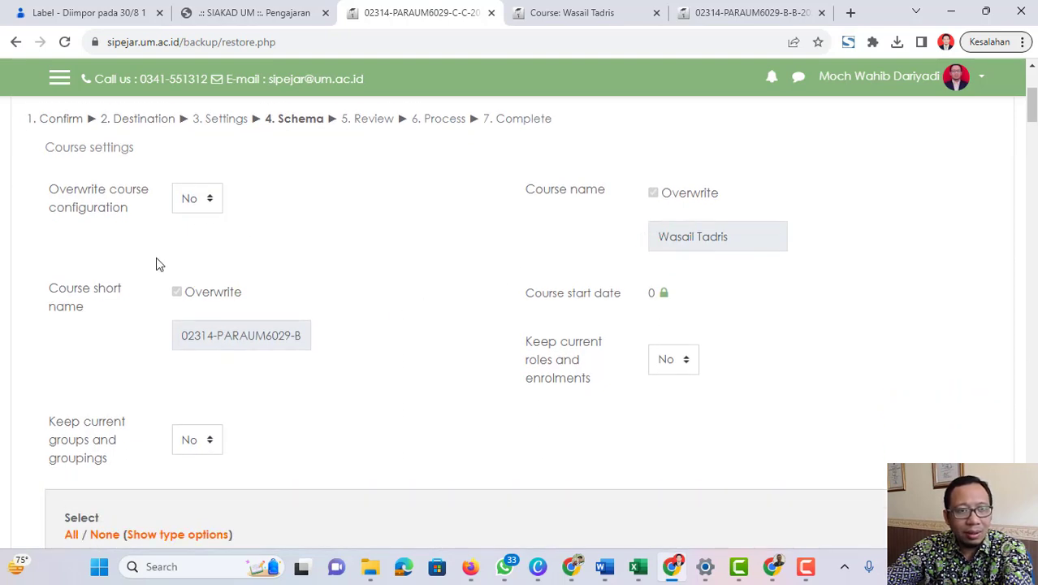
pyautogui.scroll(-3, 179, 264)
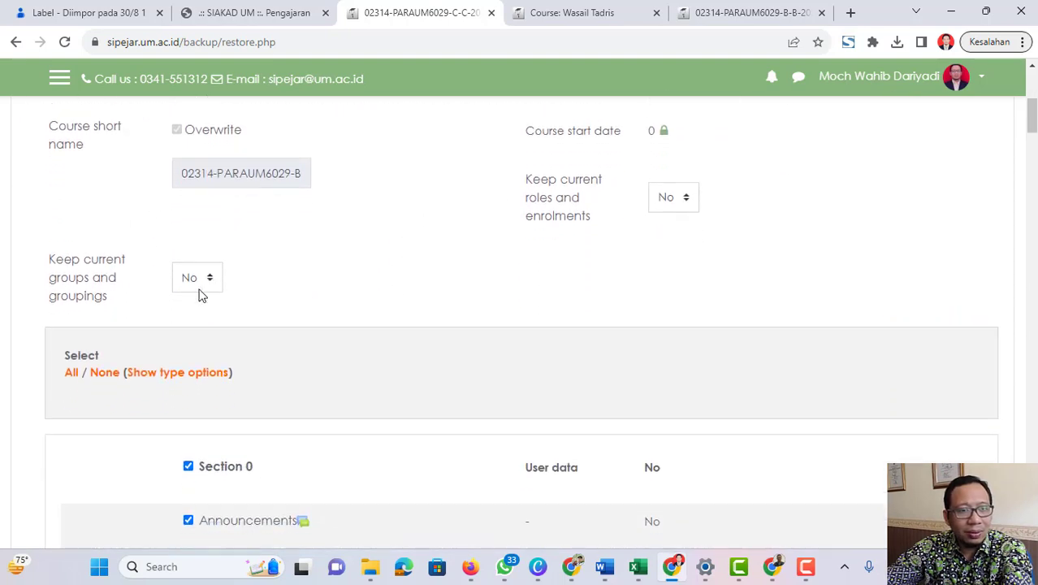
pyautogui.scroll(3, 288, 257)
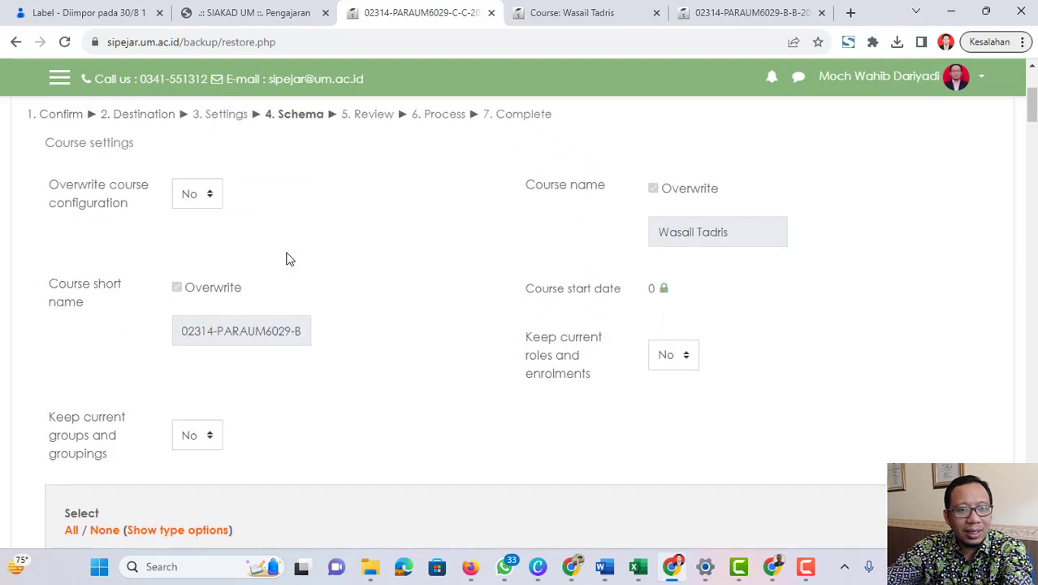
pyautogui.scroll(-1, 288, 252)
pyautogui.scroll(1, 291, 257)
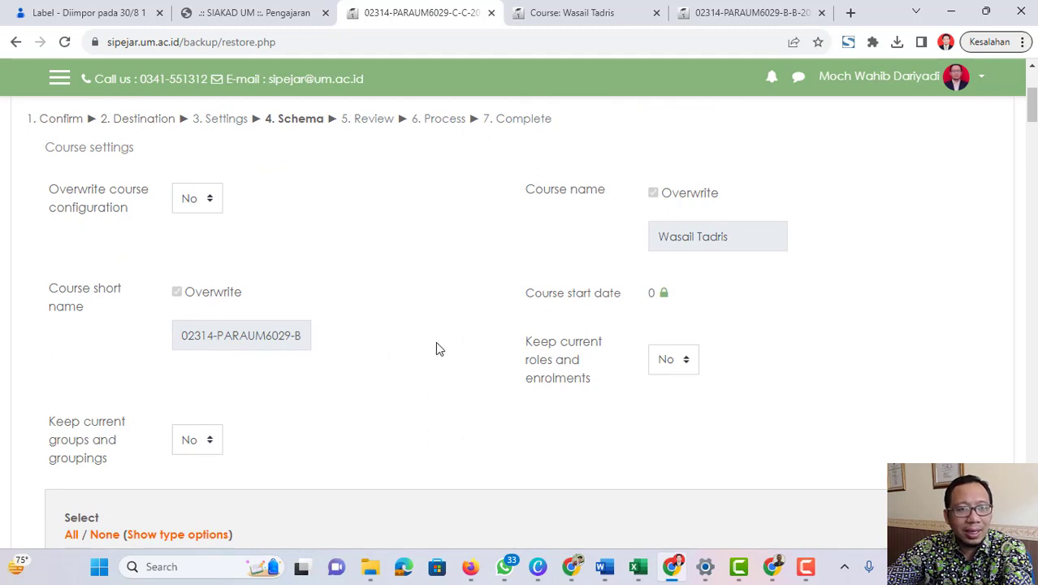
pyautogui.scroll(-15, 503, 359)
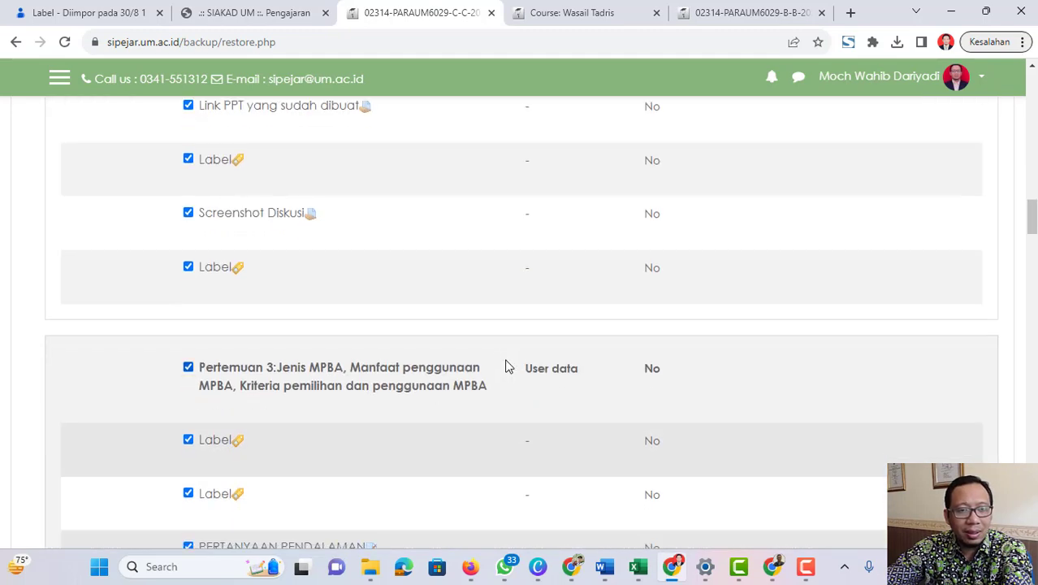
pyautogui.scroll(-20, 509, 394)
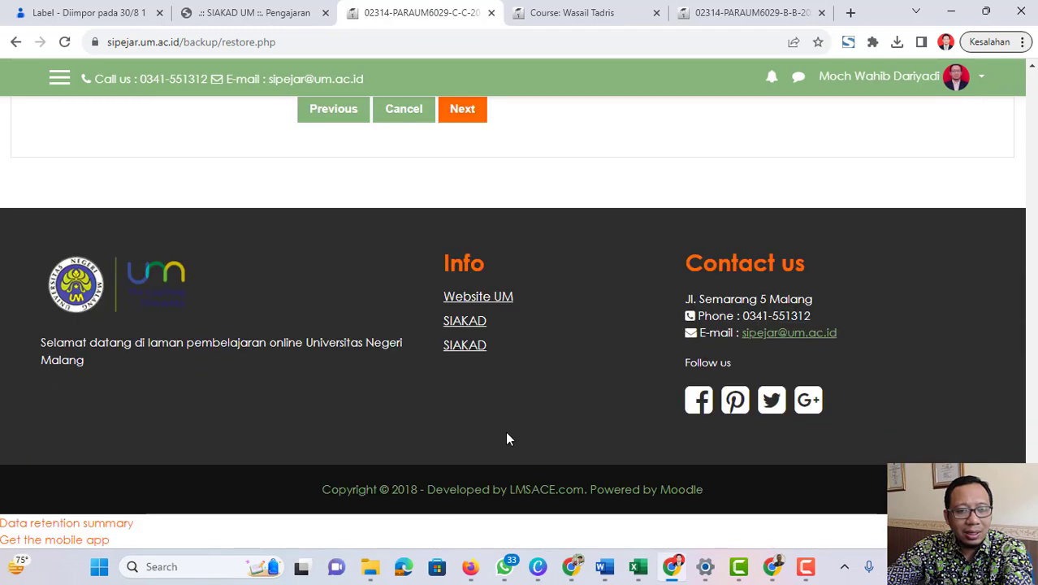
pyautogui.scroll(4, 506, 430)
pyautogui.click(484, 419)
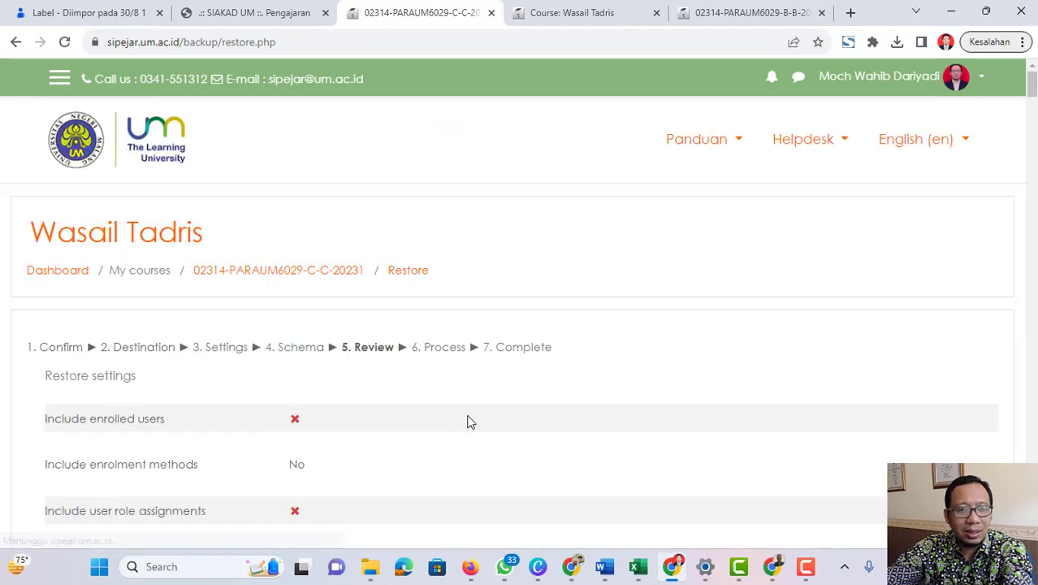
# Step: Check the restore summary, then perform the restore and continue to the restored Wasail Tadris class C course
pyautogui.scroll(-5, 467, 421)
pyautogui.scroll(-20, 467, 420)
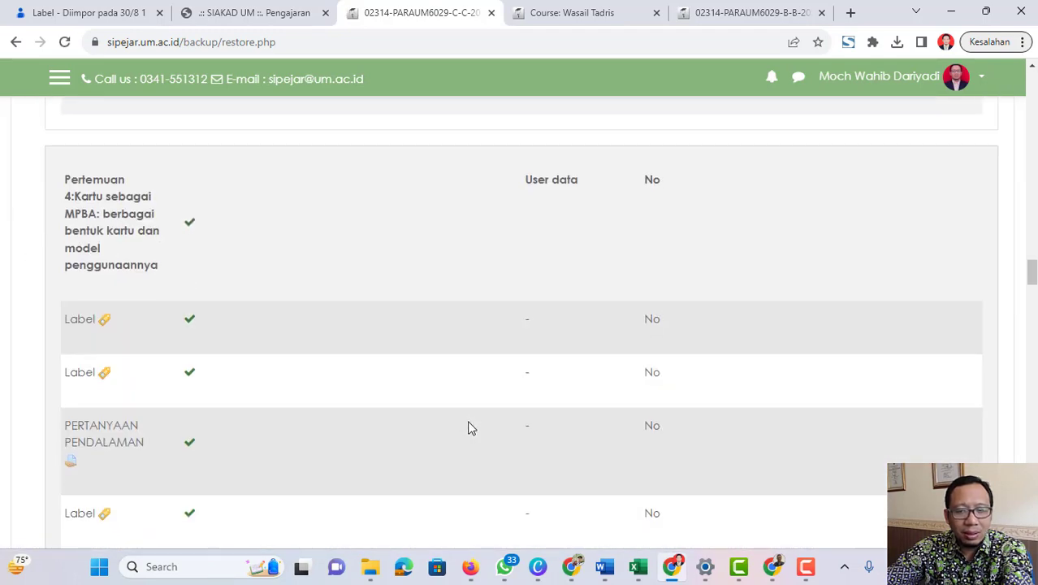
pyautogui.scroll(-20, 486, 439)
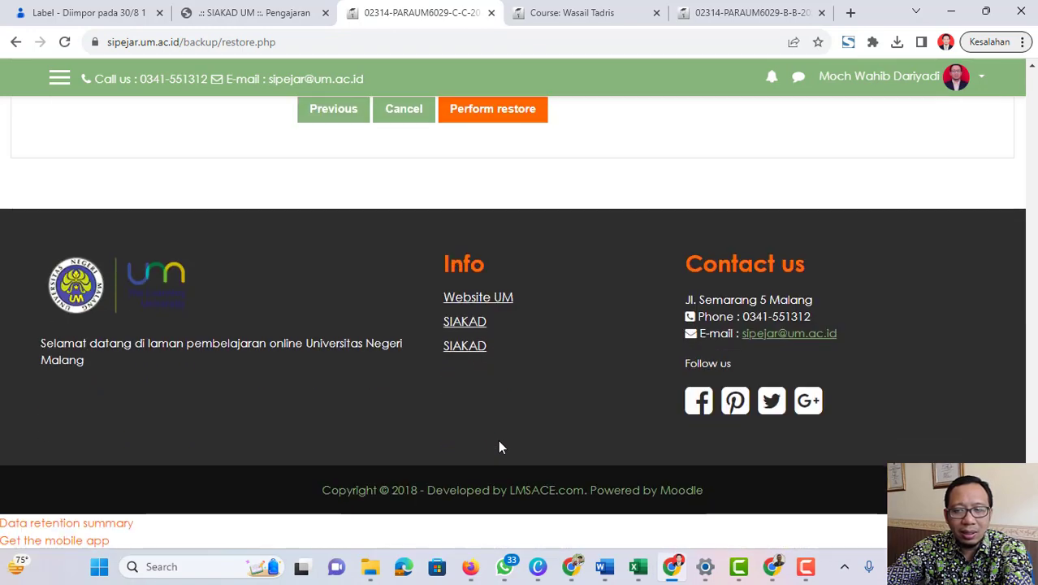
pyautogui.scroll(4, 498, 439)
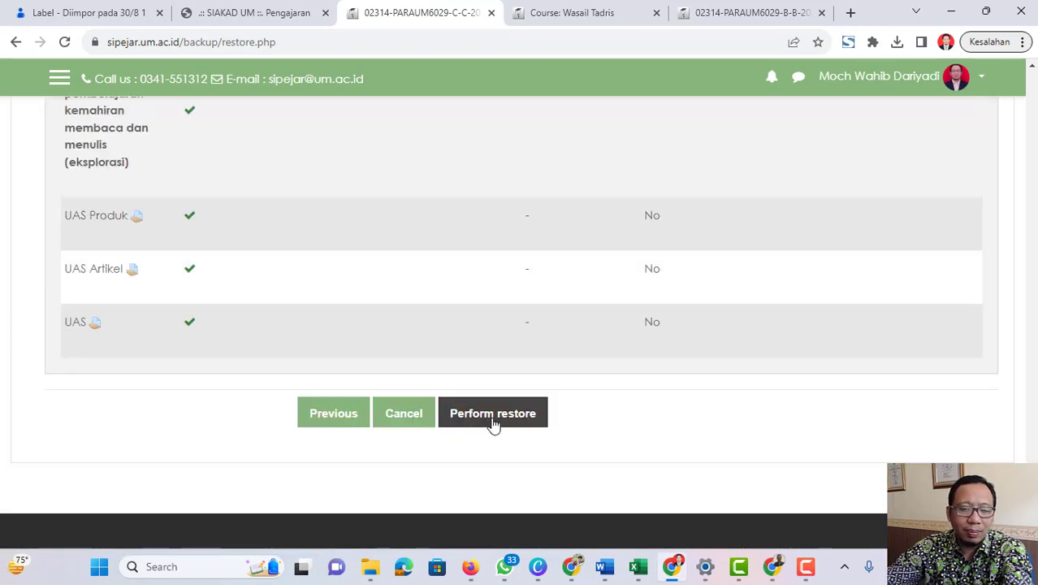
pyautogui.click(493, 413)
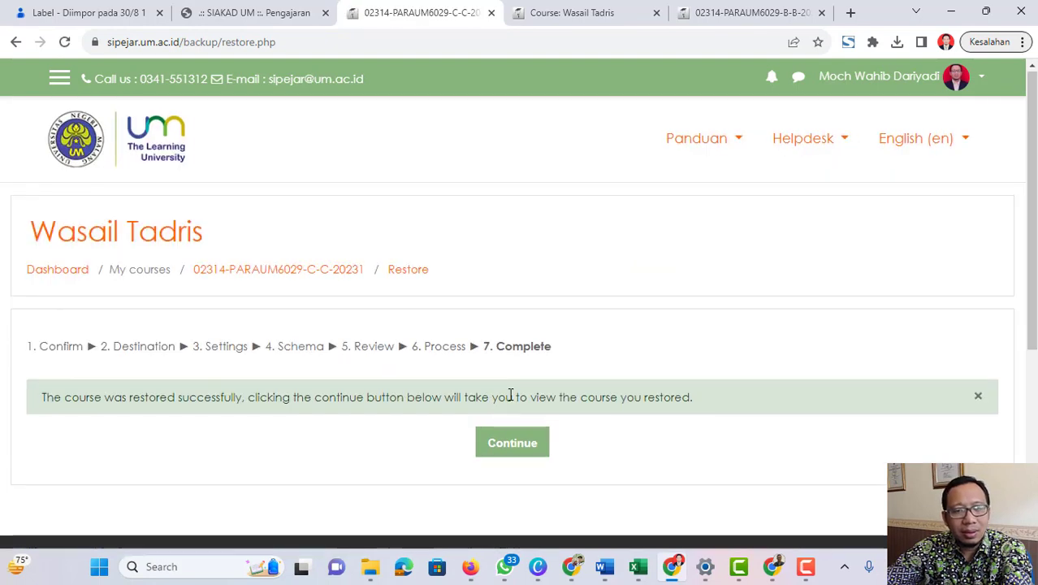
pyautogui.scroll(-1, 507, 390)
pyautogui.click(520, 379)
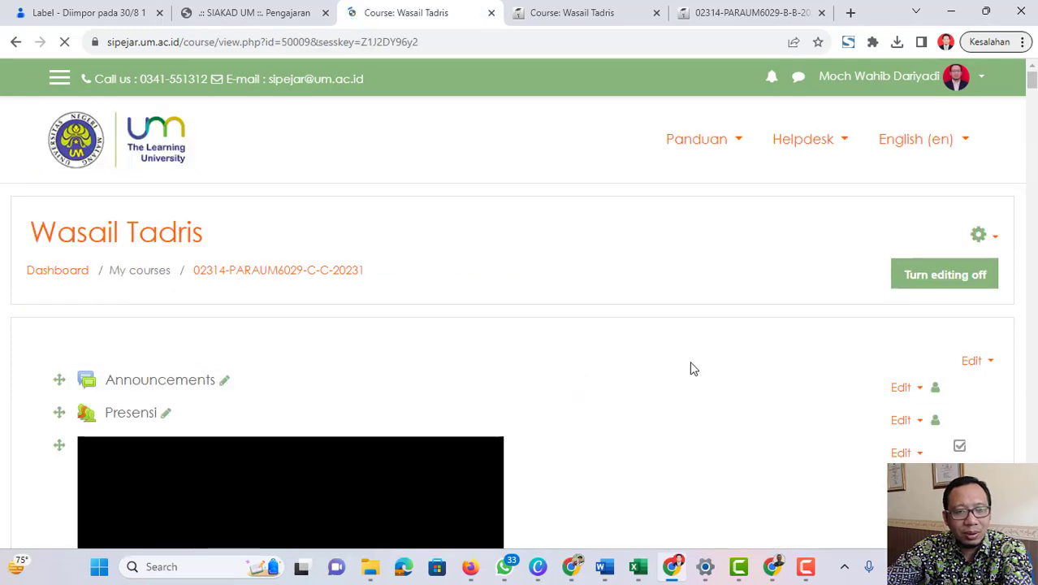
# Step: Examine the restored class C course from the introduction through Pertemuan 16 to verify its sections and activities
pyautogui.scroll(-3, 306, 366)
pyautogui.scroll(2, 160, 180)
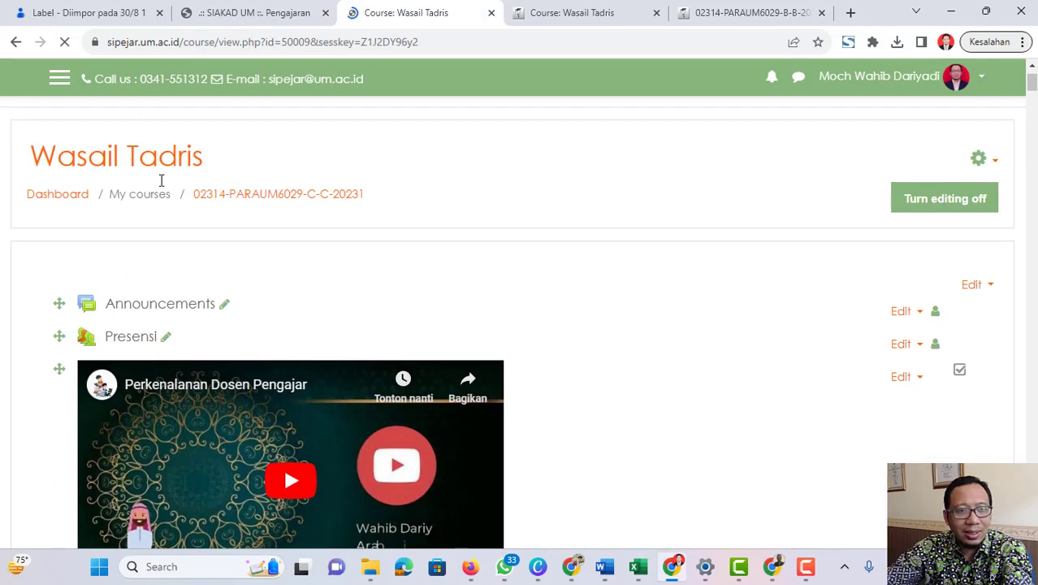
pyautogui.scroll(-3, 132, 290)
pyautogui.scroll(-2, 148, 305)
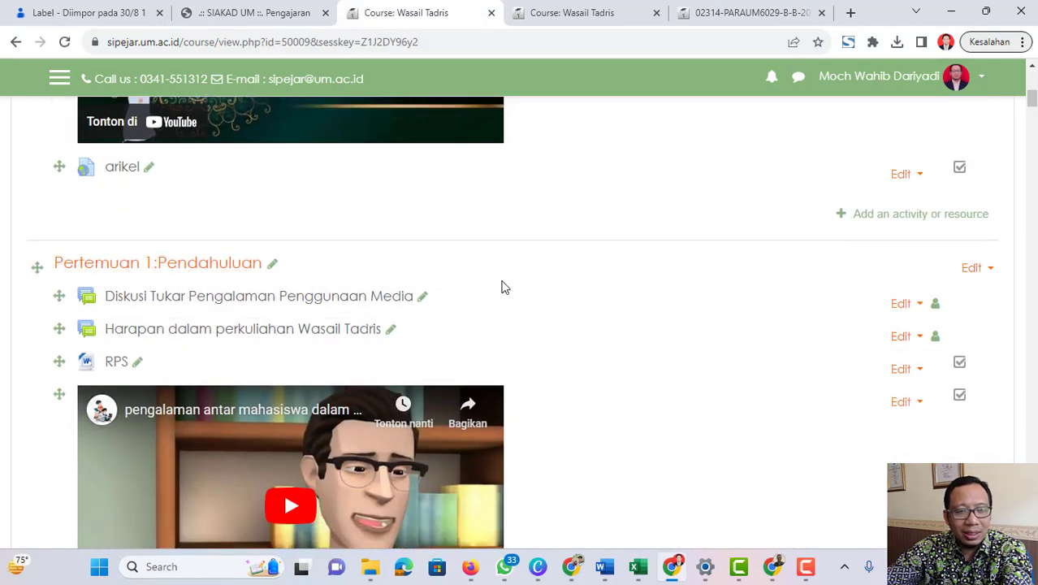
pyautogui.scroll(-11, 503, 288)
pyautogui.scroll(-15, 295, 278)
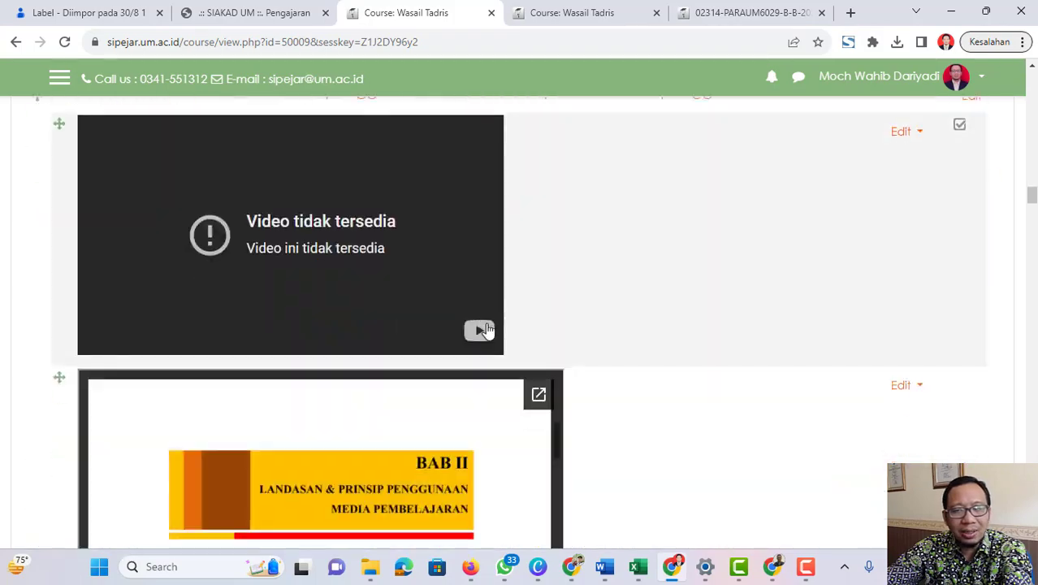
pyautogui.scroll(-20, 778, 305)
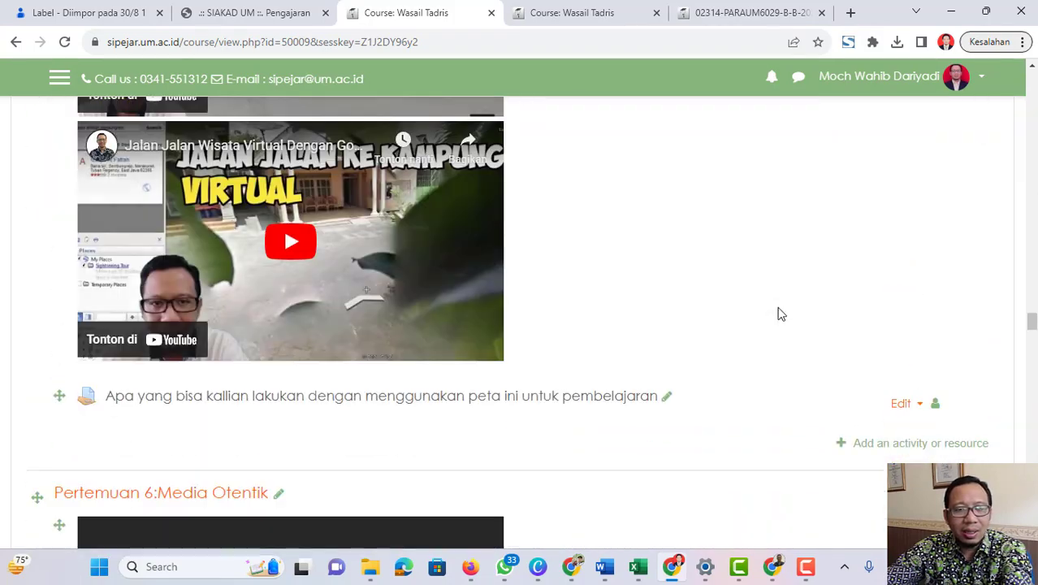
pyautogui.scroll(-20, 865, 347)
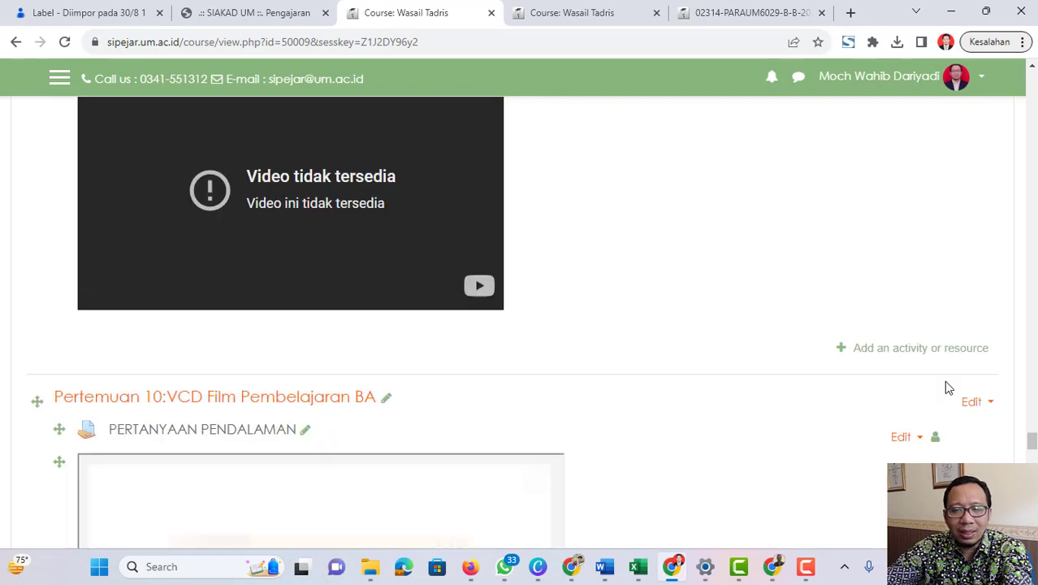
pyautogui.scroll(-15, 807, 377)
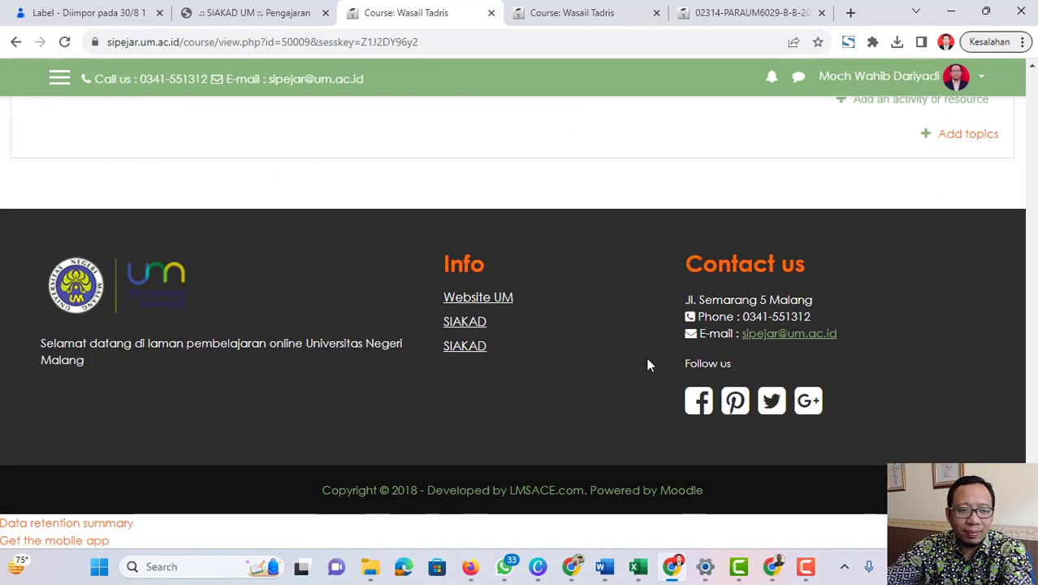
pyautogui.scroll(4, 649, 363)
pyautogui.scroll(1, 649, 365)
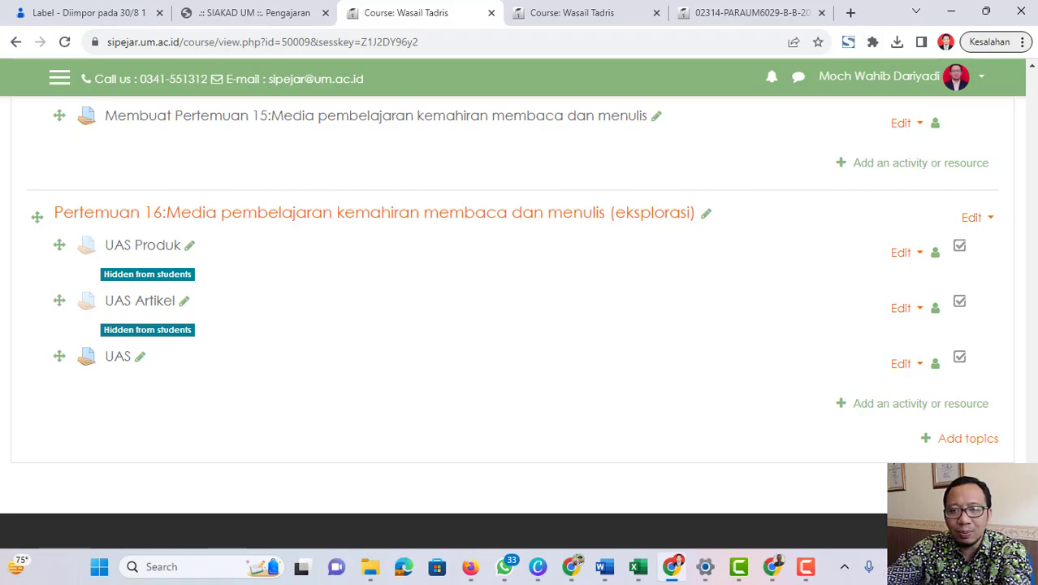
pyautogui.scroll(20, 504, 325)
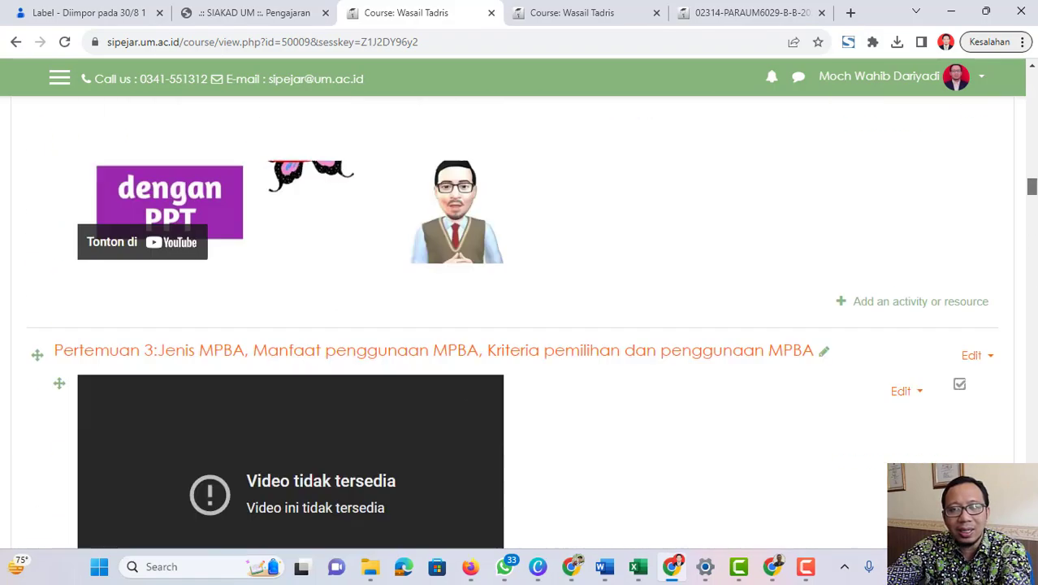
pyautogui.scroll(8, 520, 325)
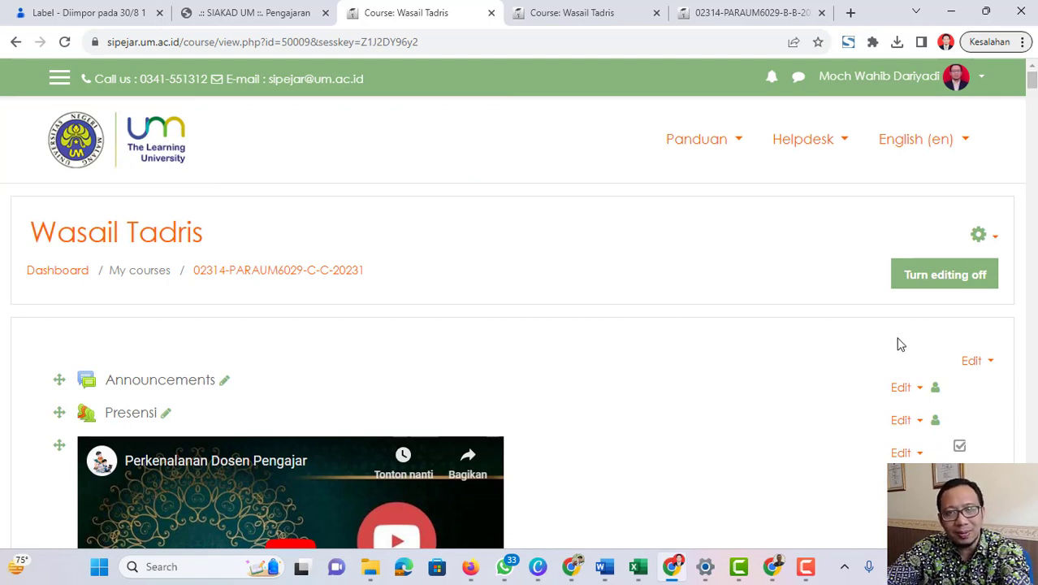
pyautogui.press('F9')
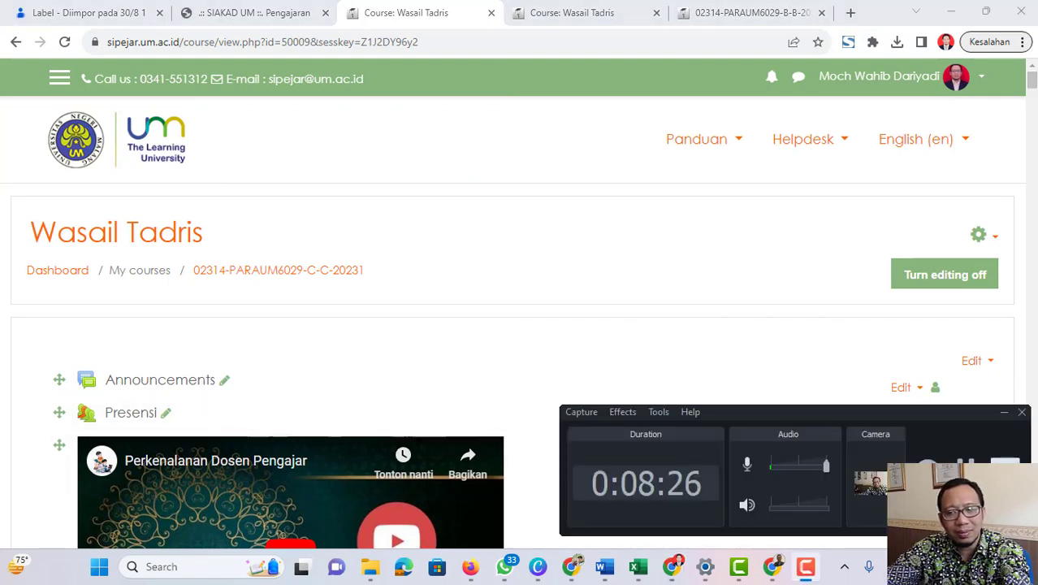